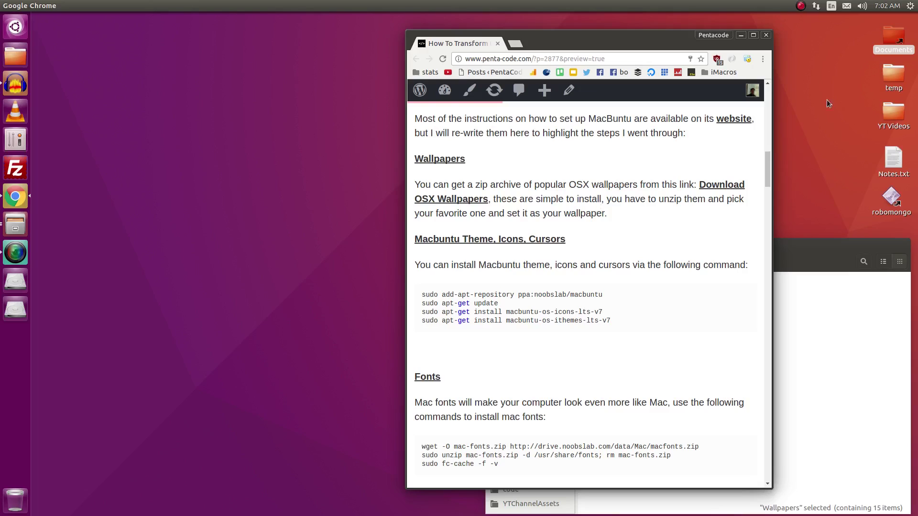
Open the NoobsLab MacBuntu 16.04 Transformation Pack page in a new tab, then return to the penta-code guide.
middle_click(734, 120)
left_click(553, 43)
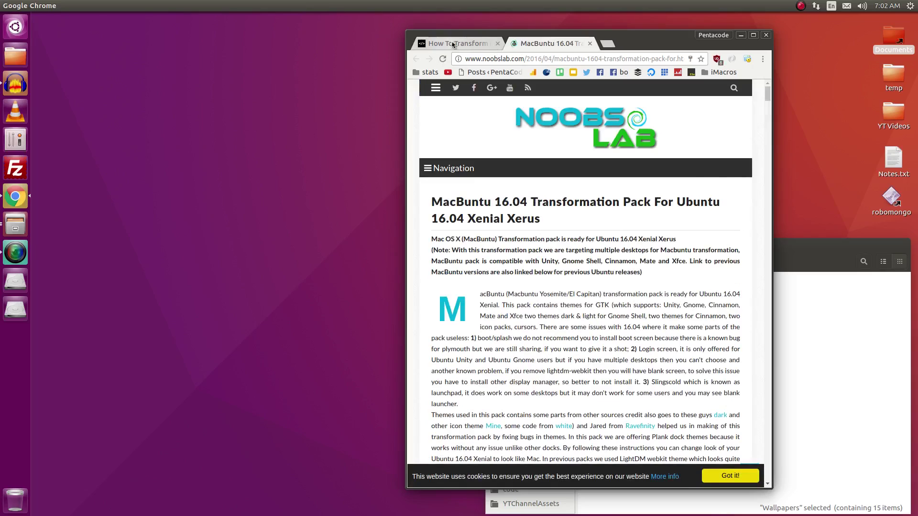
left_click(453, 44)
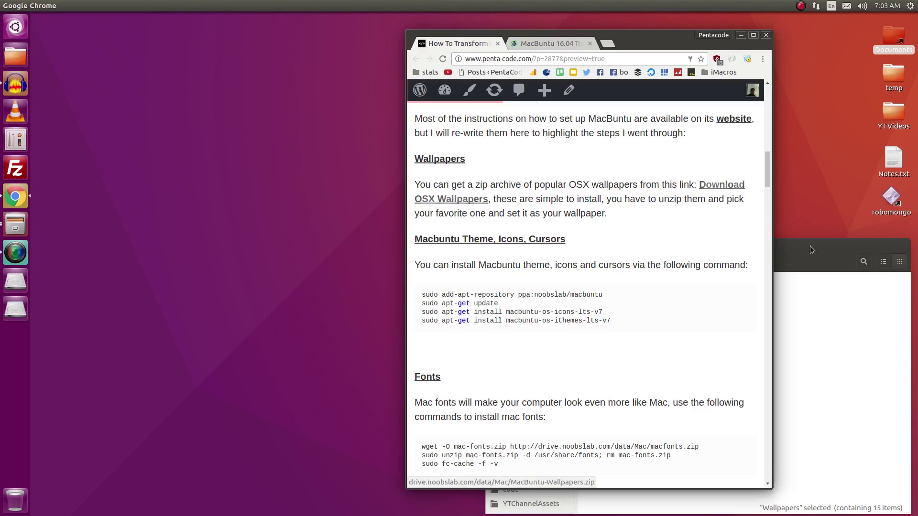
Set mbuntu-0.jpg from Pictures/Wallpapers as the desktop background through Appearance settings.
left_click(824, 251)
double_click(622, 292)
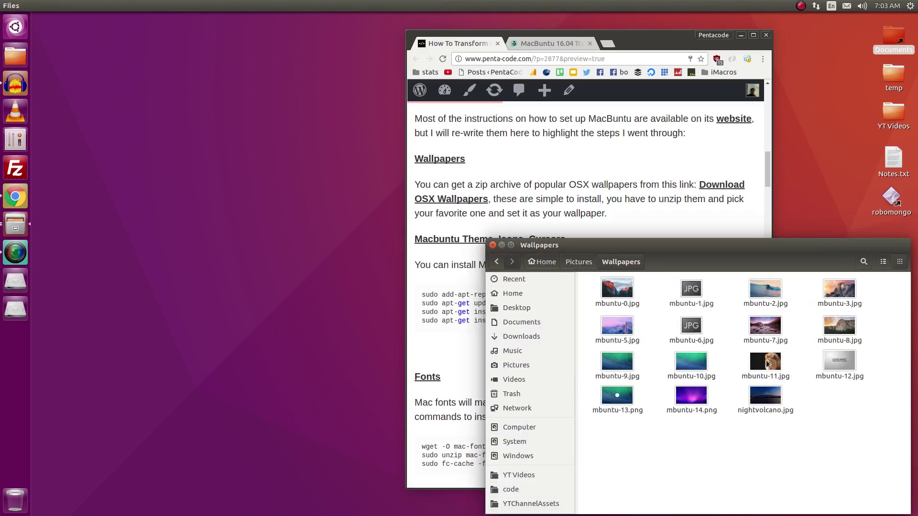
right_click(337, 183)
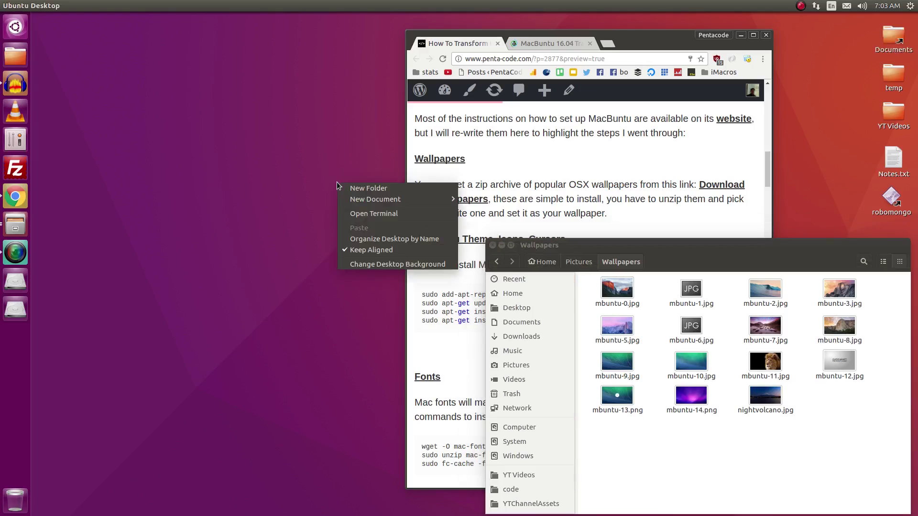
left_click(361, 265)
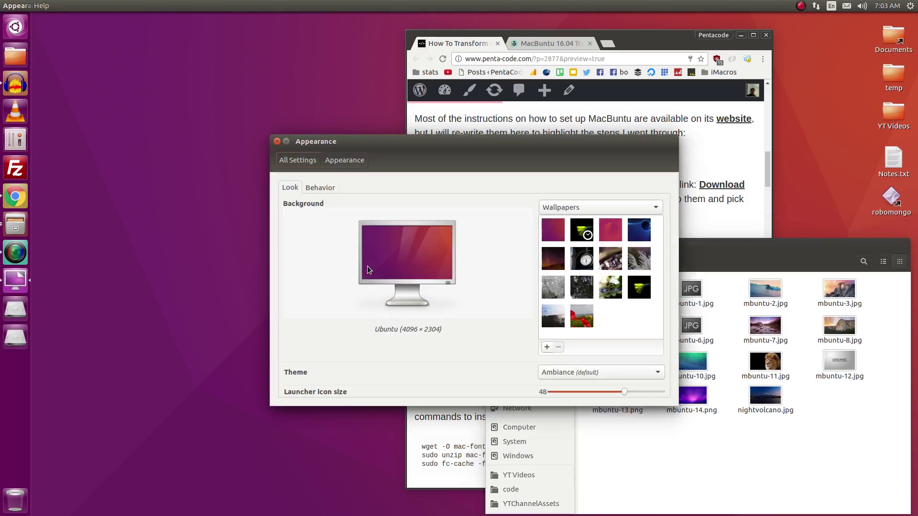
left_click(548, 348)
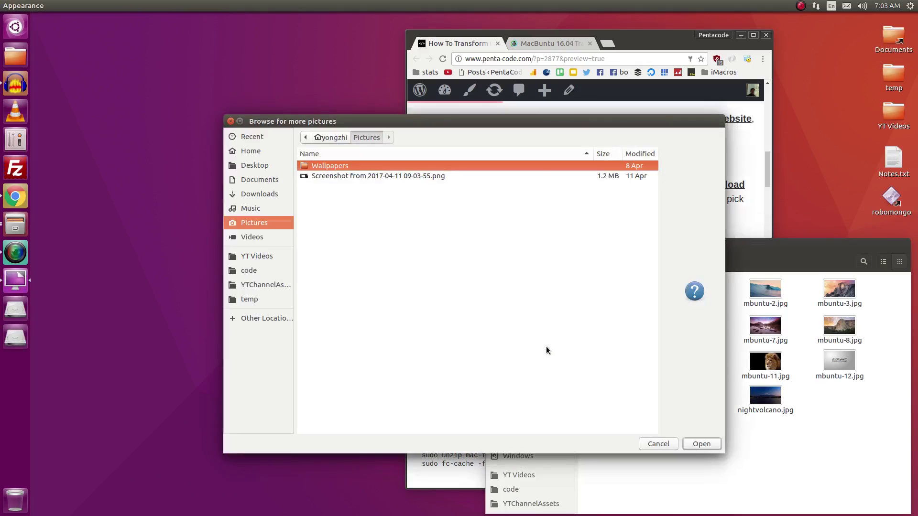
double_click(381, 167)
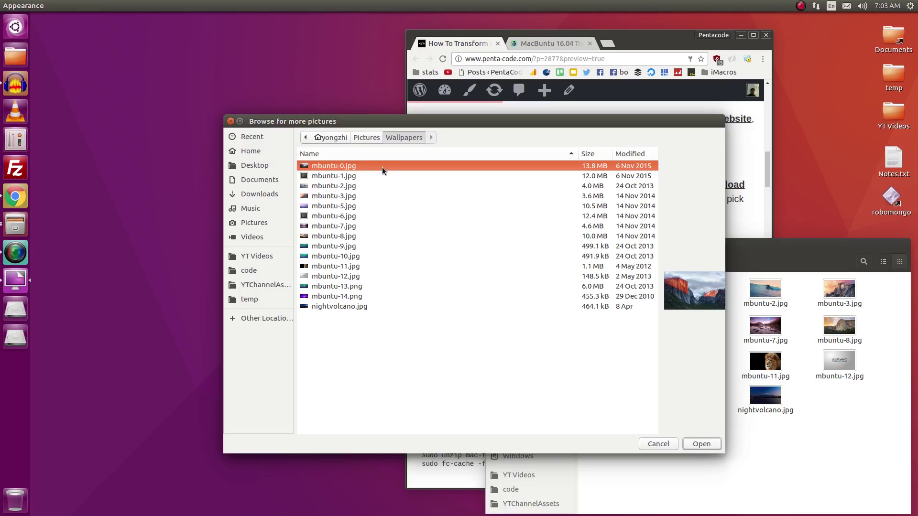
left_click(701, 444)
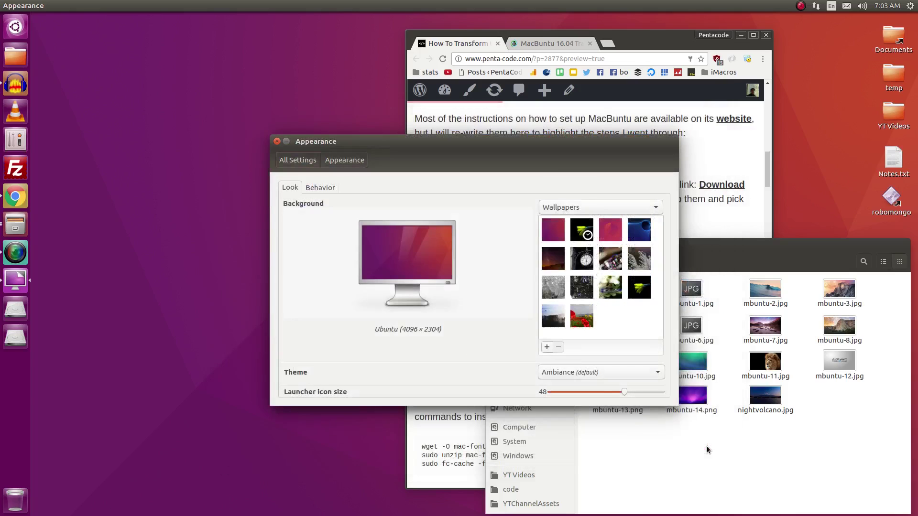
left_click(277, 142)
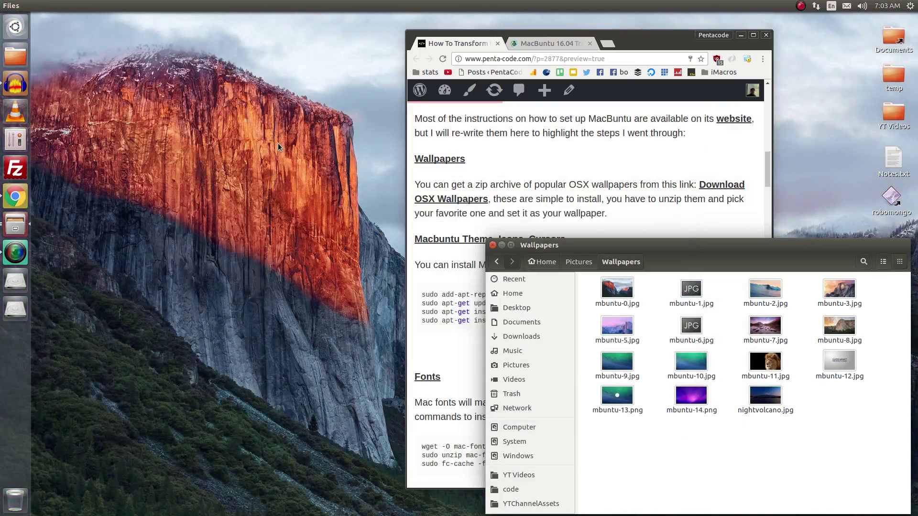
Bring the guide forward, scroll it, and launch Terminal by searching 'term' in the Dash.
left_click(578, 181)
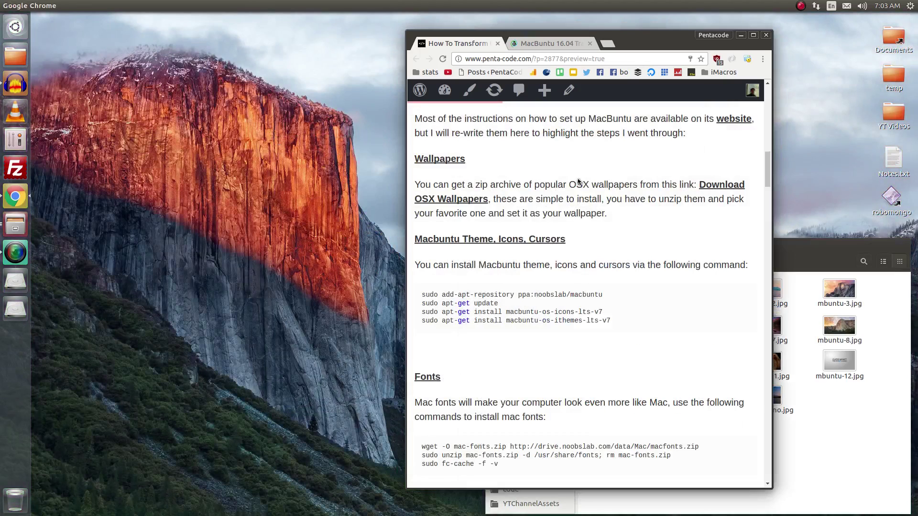
scroll(587, 184, "down", 4)
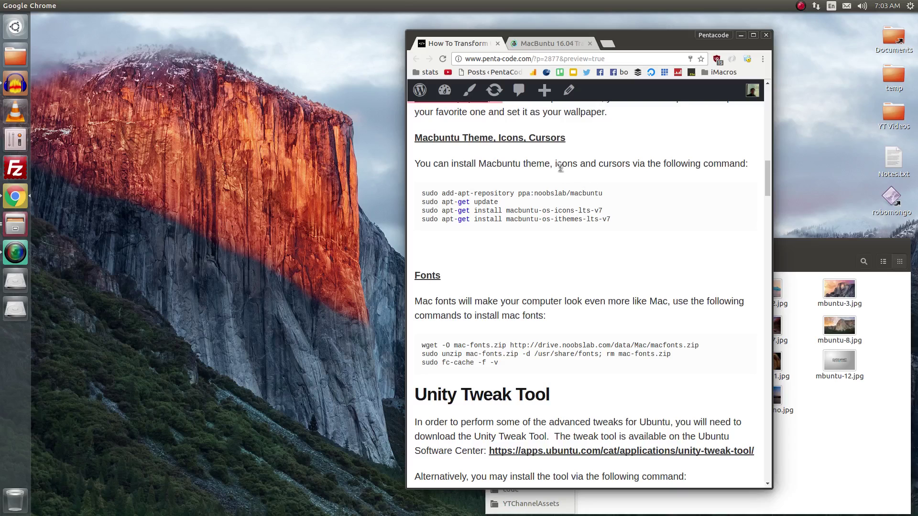
key("super")
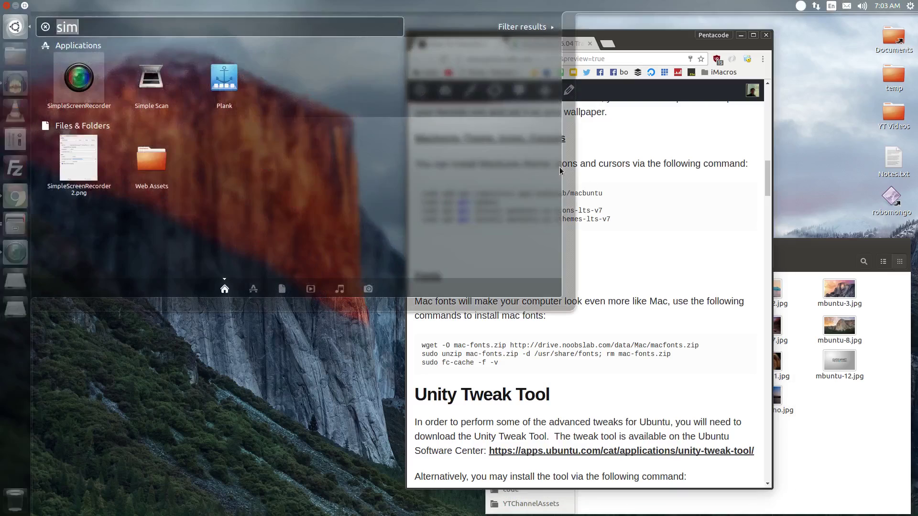
key("BackSpace")
key("BackSpace")
key("BackSpace")
type("term")
key("Return")
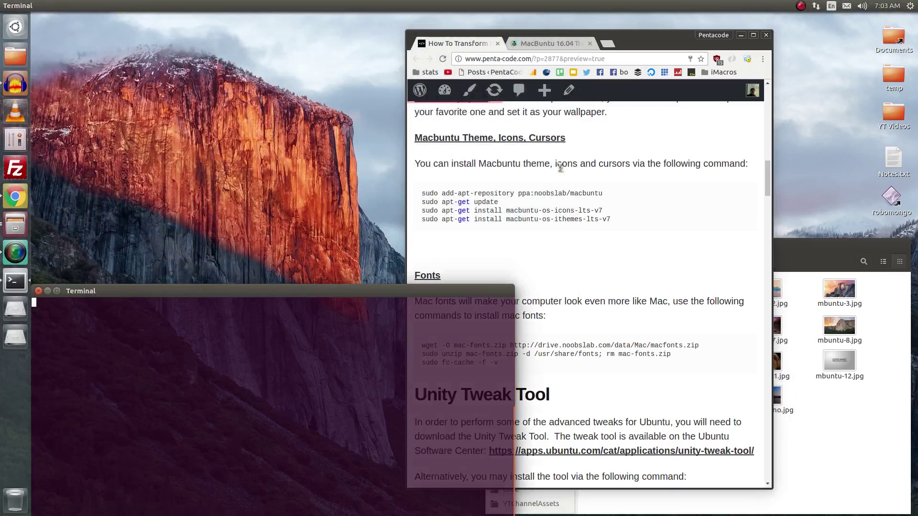
Move Terminal to the right and select the Macbuntu icons and themes install commands.
left_click_drag(342, 283, 696, 277)
left_click(529, 202)
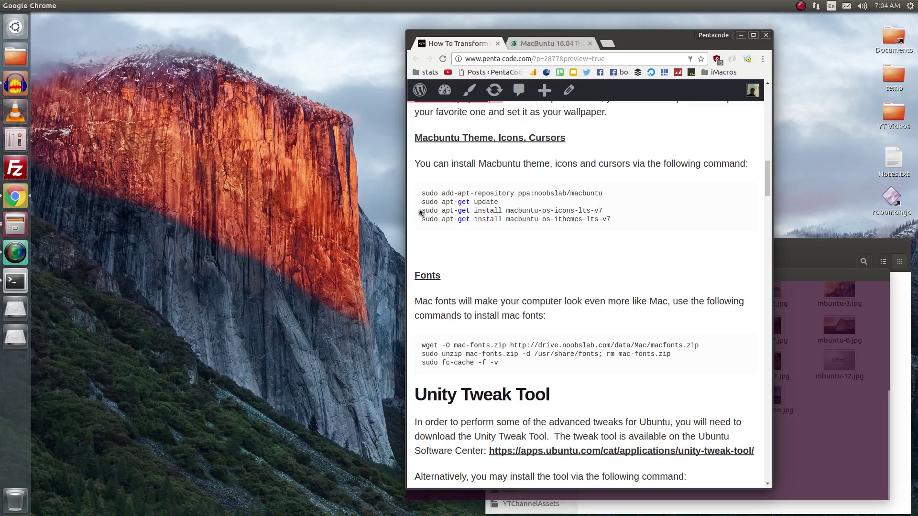
left_click_drag(421, 210, 631, 216)
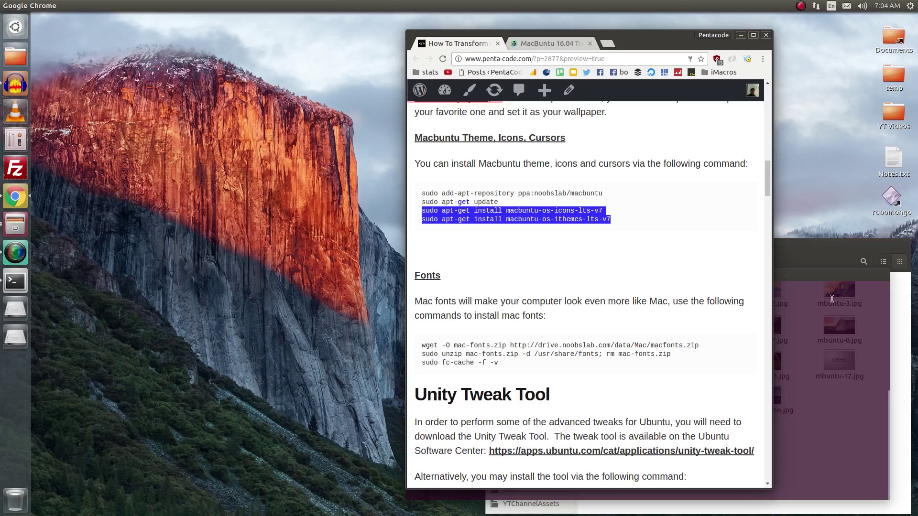
Scroll down and select the whole wget command line in the guide.
left_click(688, 274)
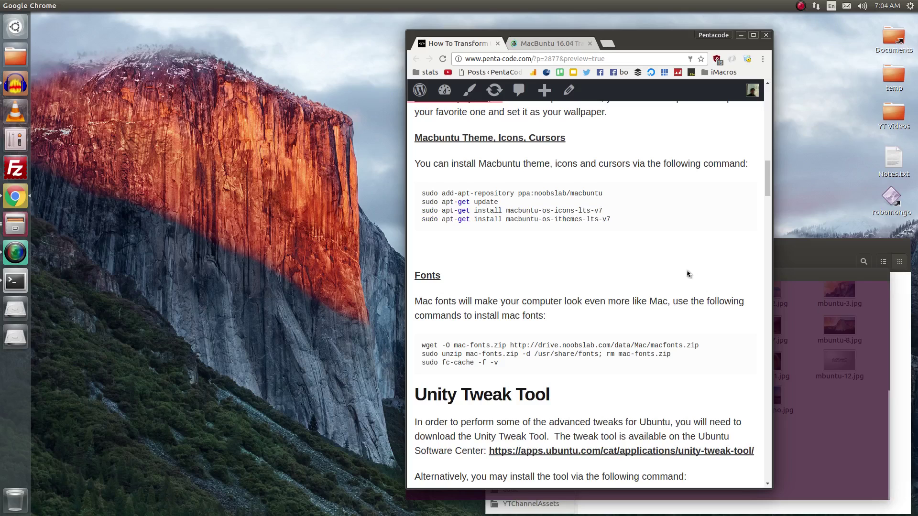
scroll(689, 274, "down", 4)
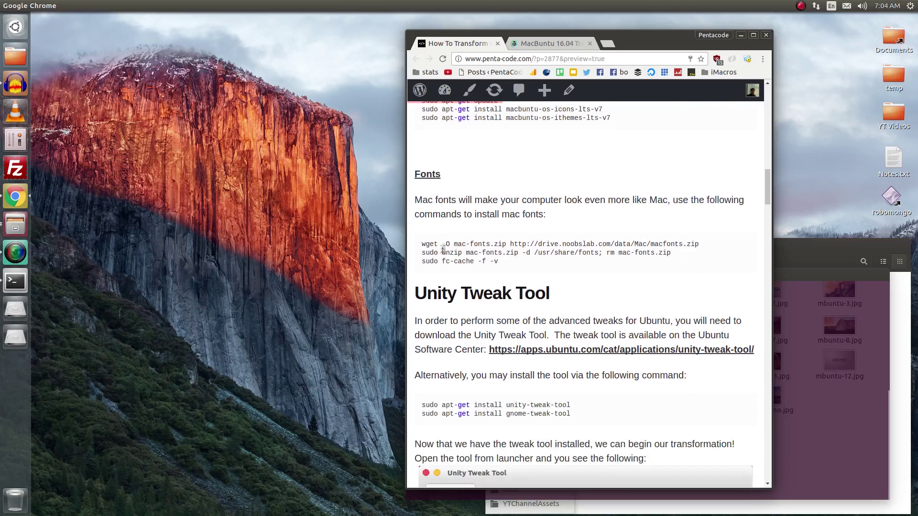
left_click_drag(423, 245, 527, 246)
left_click(527, 246)
triple_click(700, 243)
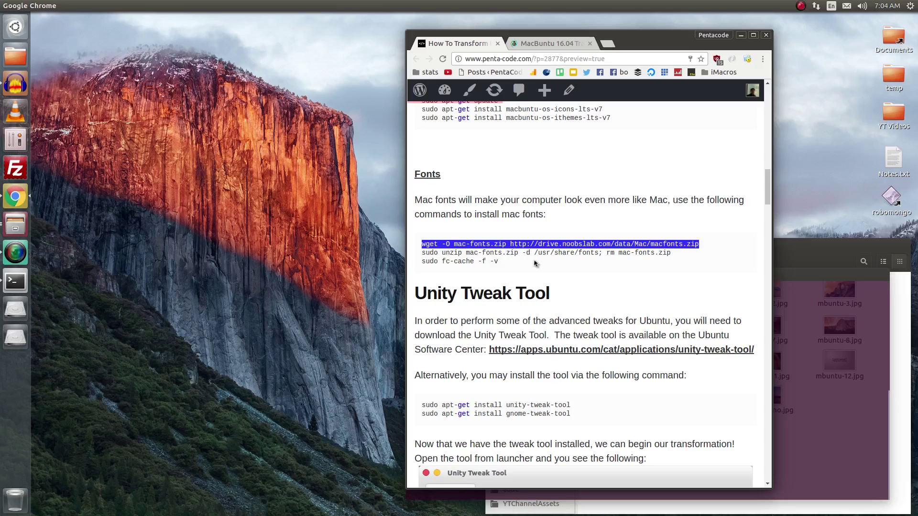
left_click(451, 252)
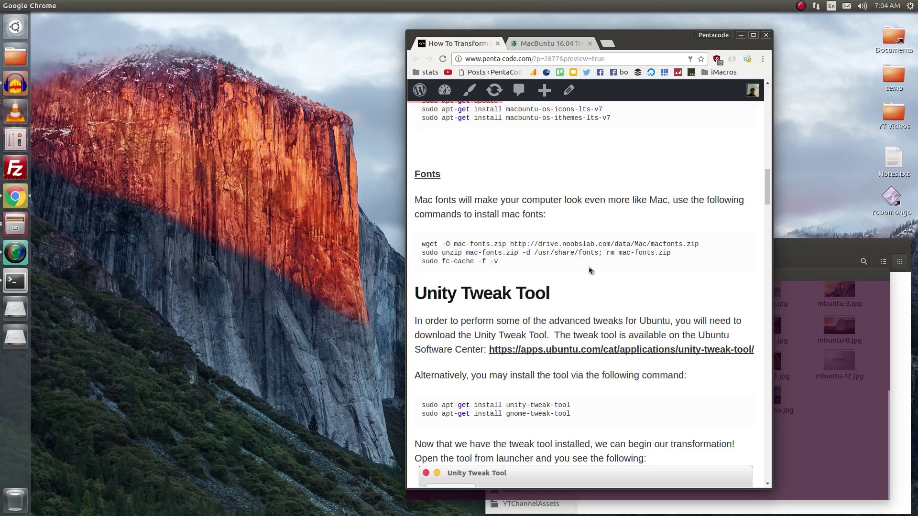
Select the unity-tweak-tool and gnome-tweak-tool install commands, then scroll down to the overview screenshot.
scroll(590, 270, "down", 3)
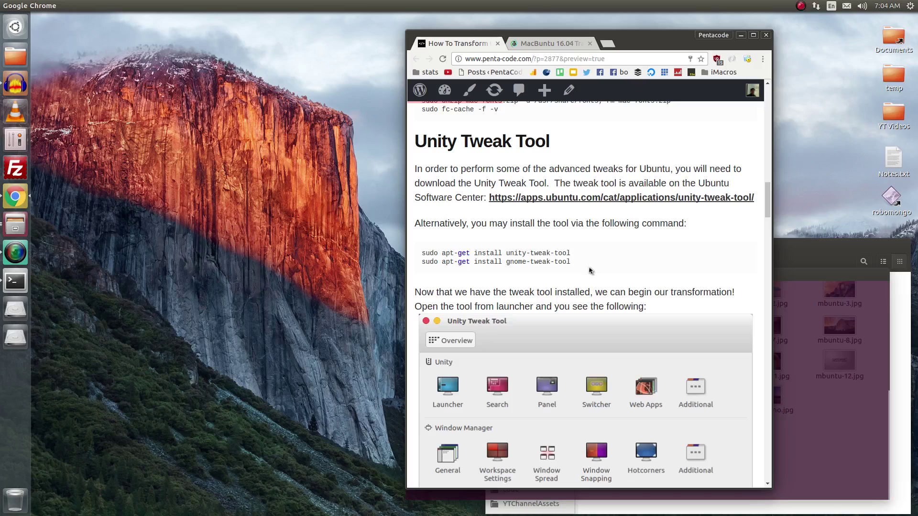
left_click_drag(571, 265, 421, 253)
scroll(453, 262, "down", 2)
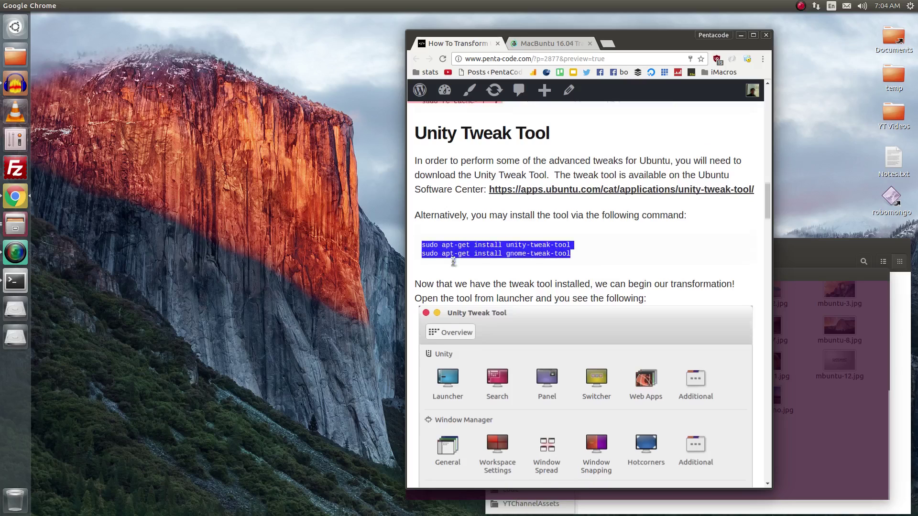
scroll(465, 260, "down", 2)
scroll(465, 260, "down", 1)
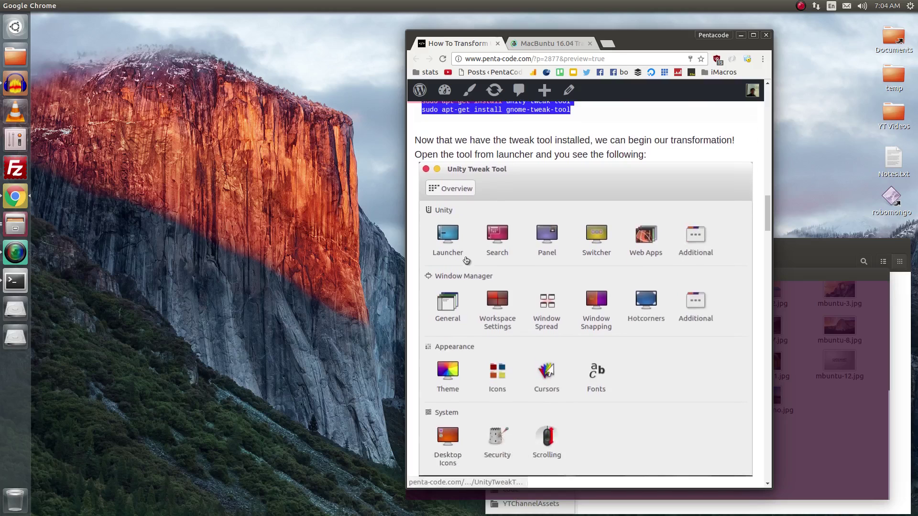
key("super")
Launch Unity Tweak Tool from the Dash, move its window up, and scroll the guide to Exposé.
type("term")
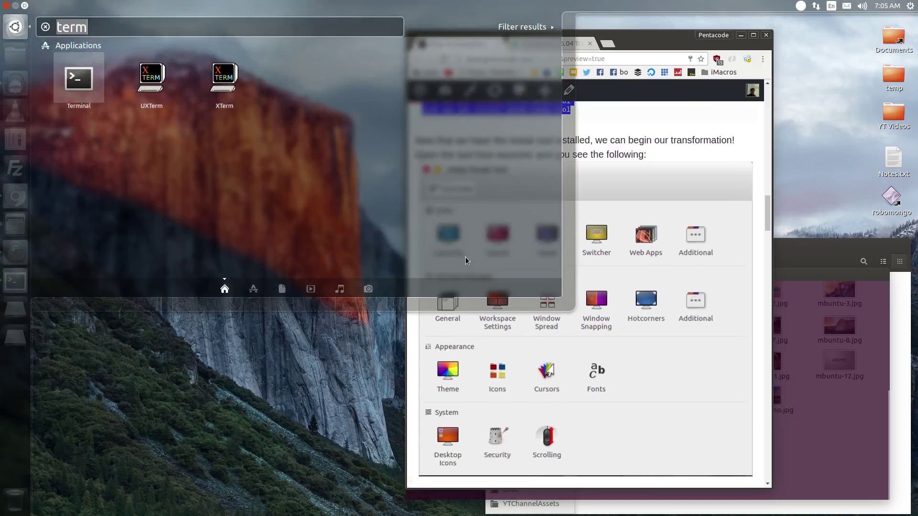
type("unity")
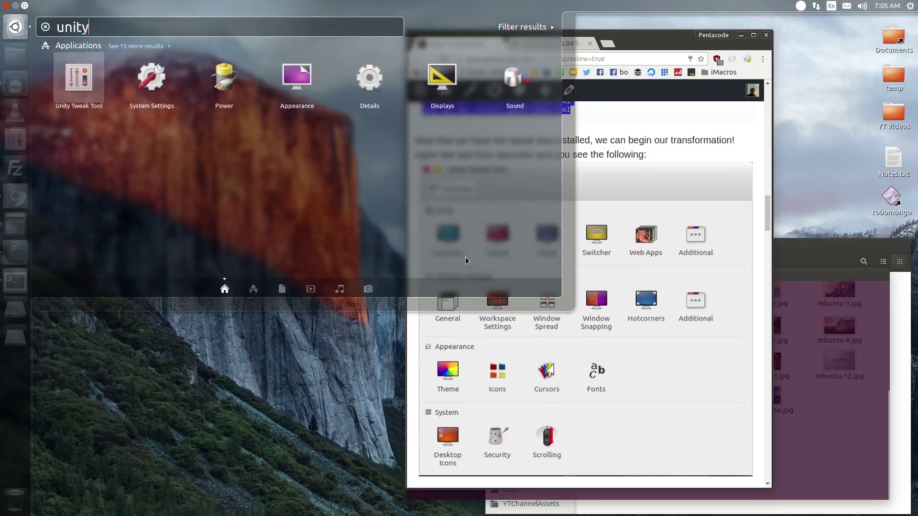
key("Return")
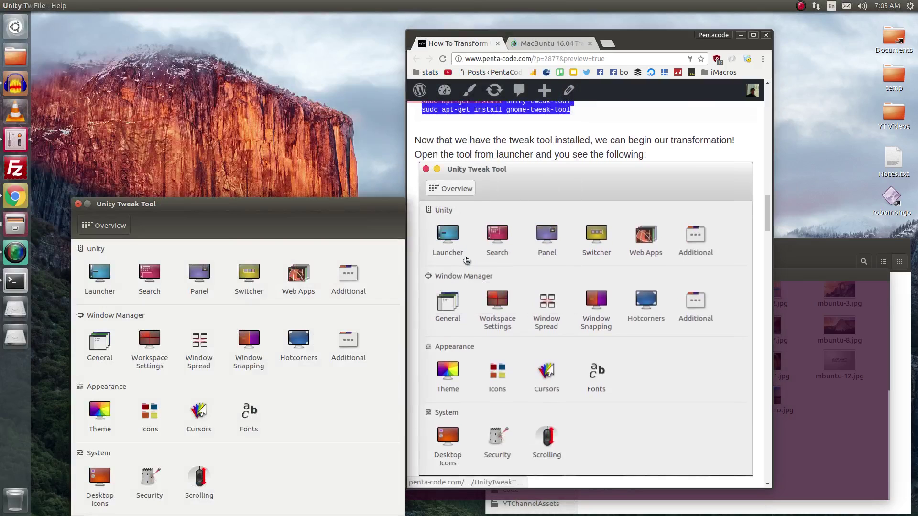
left_click_drag(293, 206, 283, 134)
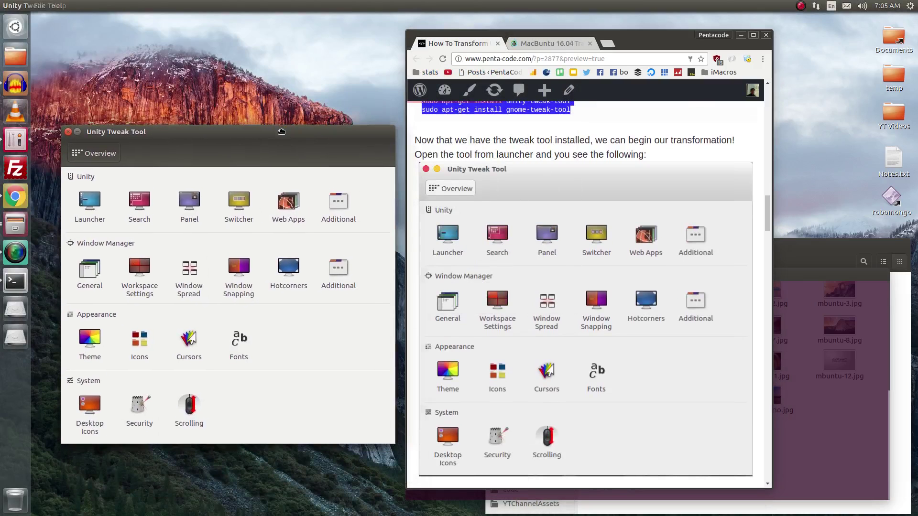
scroll(526, 306, "down", 9)
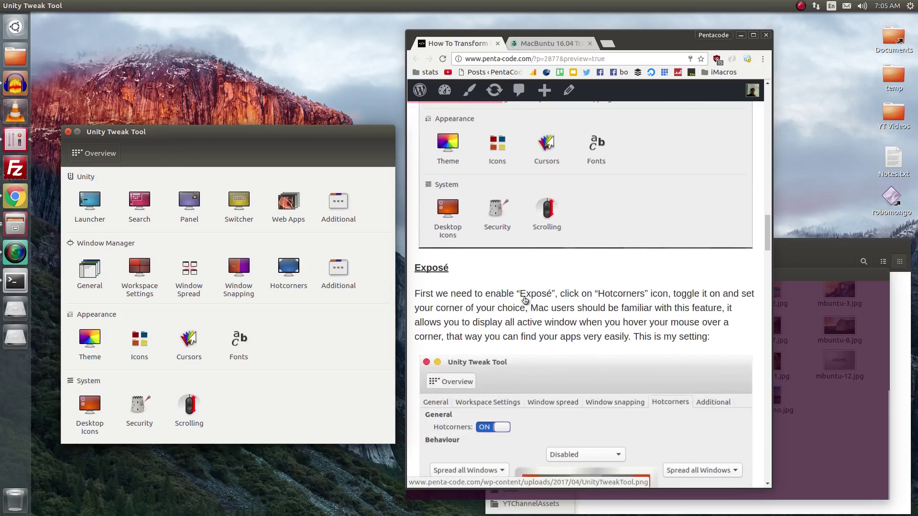
scroll(525, 300, "down", 3)
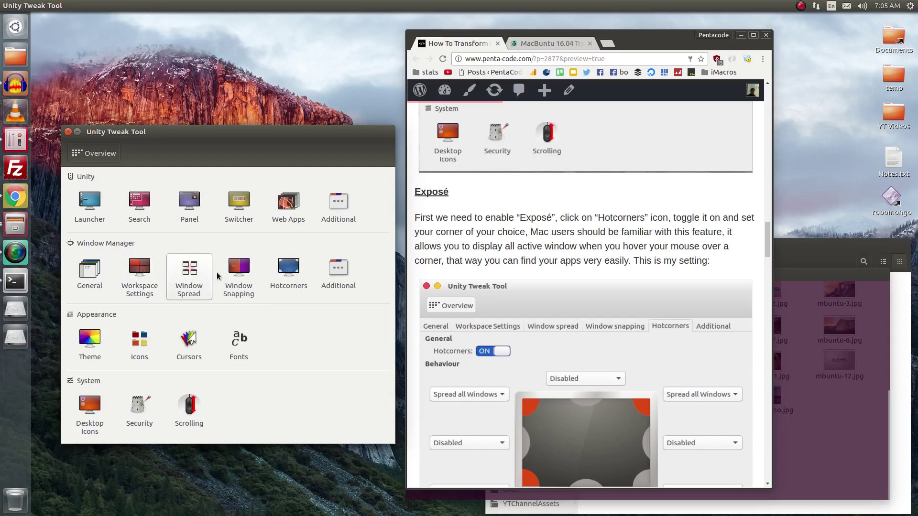
Enable Hotcorners: top corners Spread all Windows, bottom-left Toggle Desktop.
left_click(297, 276)
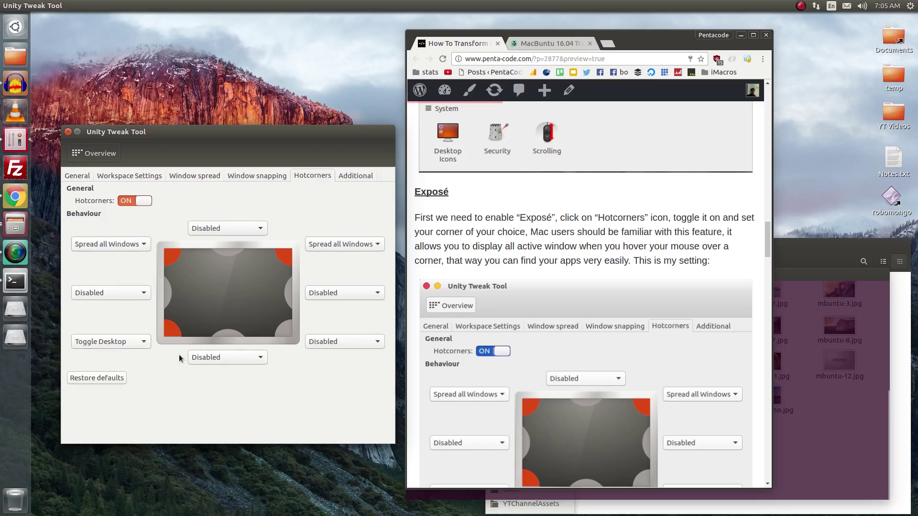
left_click(128, 342)
left_click(128, 342)
mouse_move(1, 1)
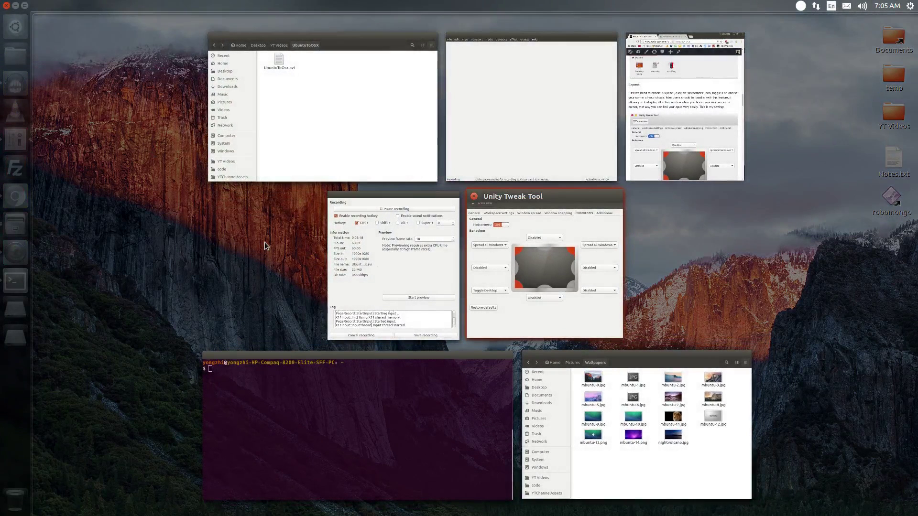
left_click(265, 242)
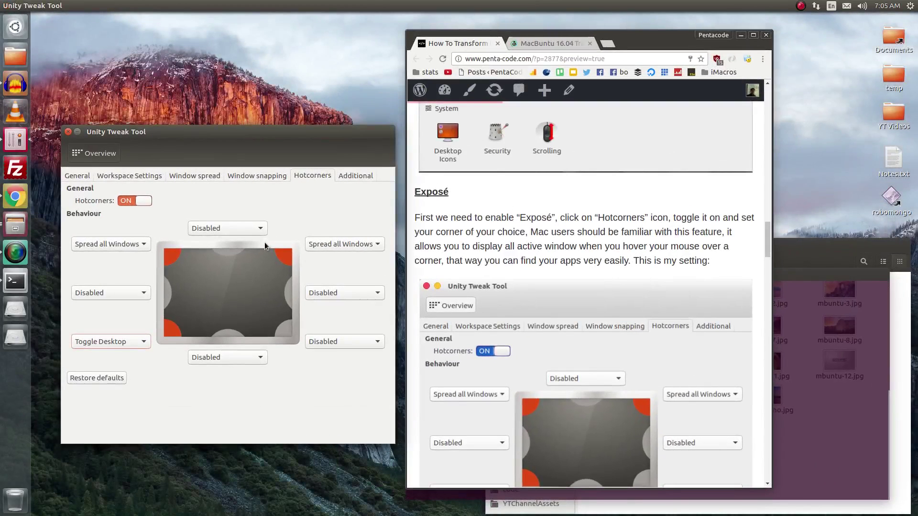
left_click(95, 154)
Scroll the guide to the Theming section covering Macbuntu-os-x, Macbuntu-os icons and Mac-cursors.
left_click(542, 243)
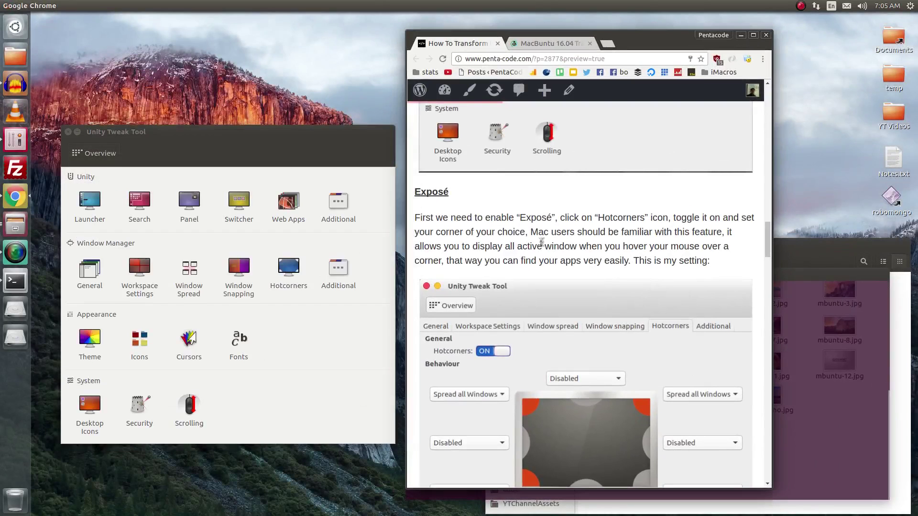
scroll(542, 244, "down", 12)
scroll(541, 244, "down", 5)
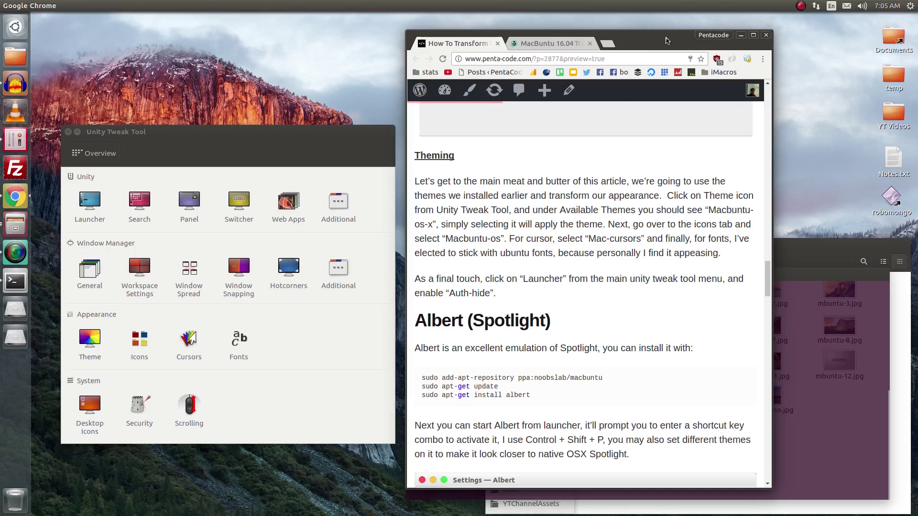
mouse_move(179, 4)
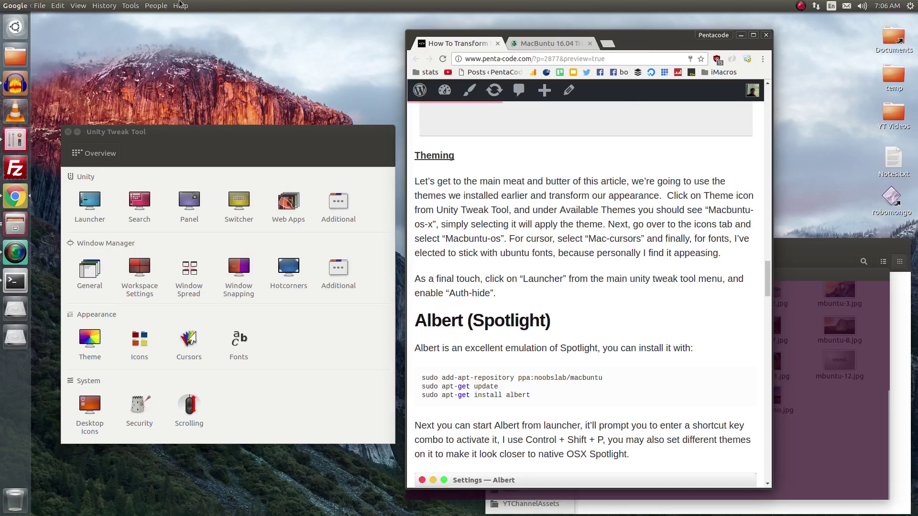
Apply the Macbuntu-os-x theme and the Macbuntu-os icon theme.
left_click(94, 350)
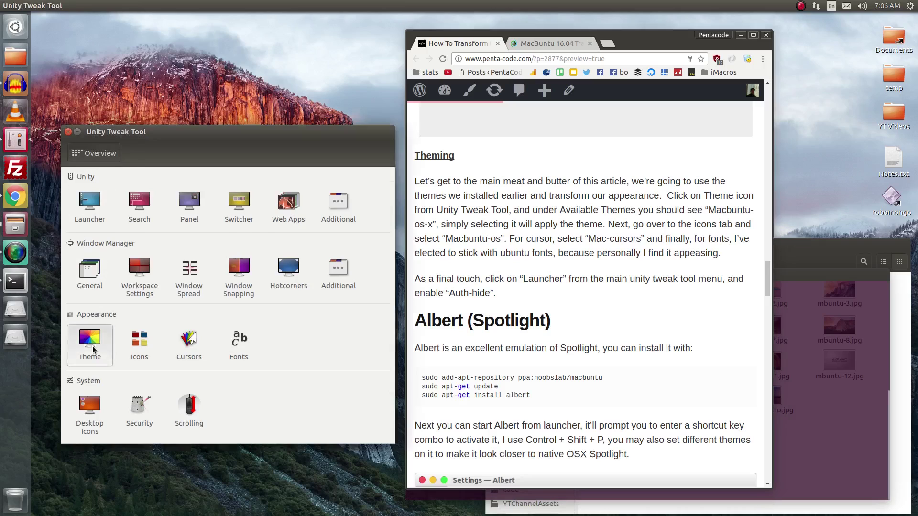
left_click(93, 349)
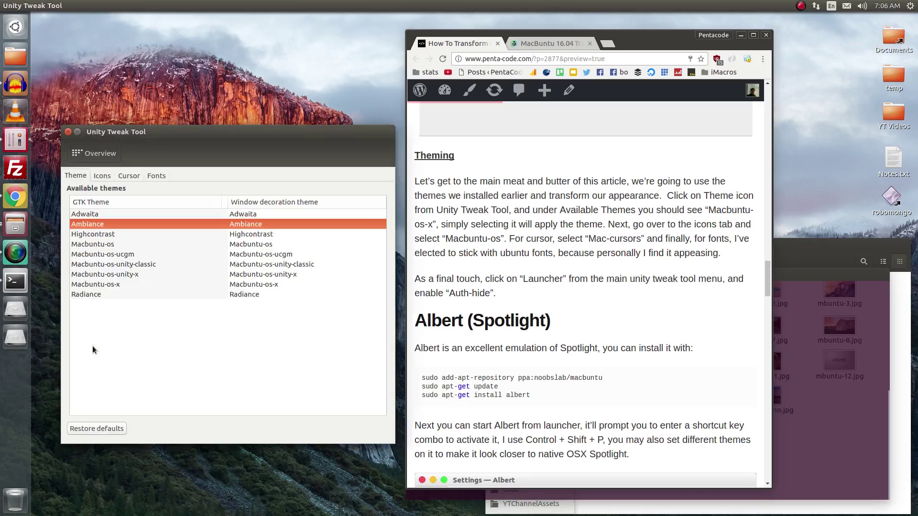
left_click(113, 285)
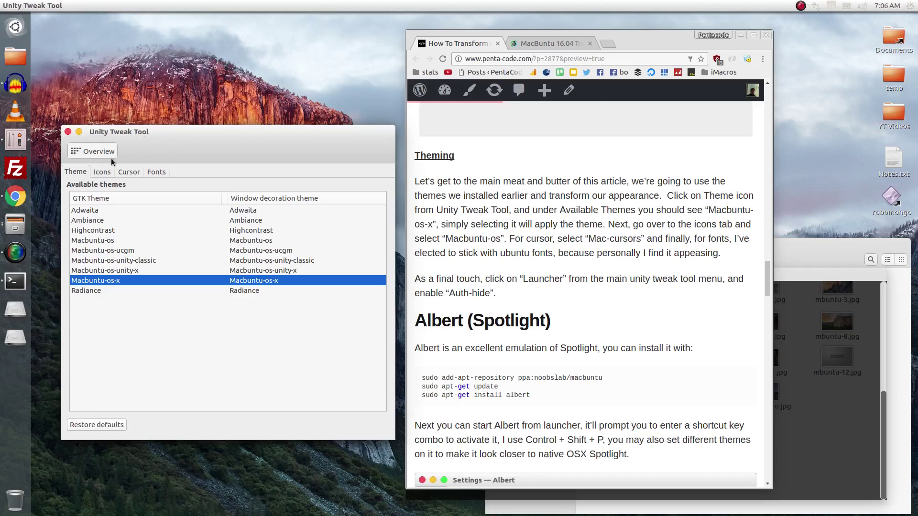
left_click(101, 173)
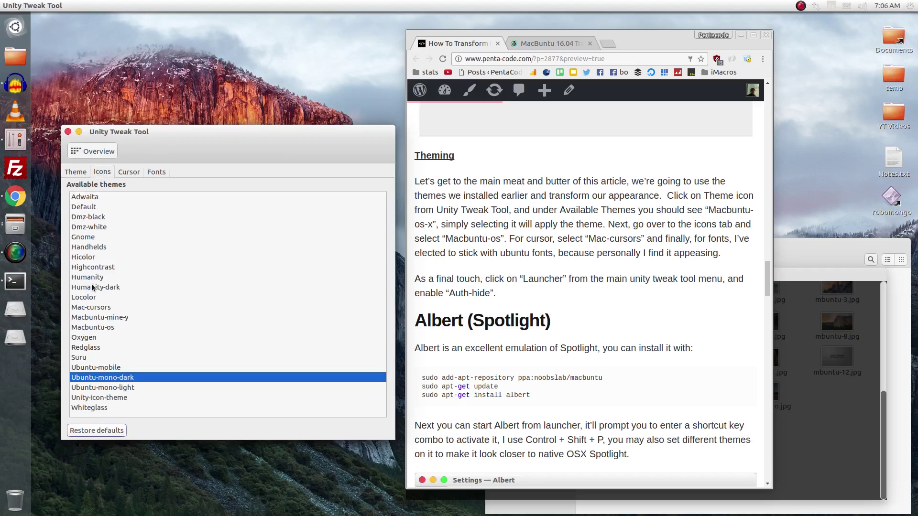
left_click(104, 330)
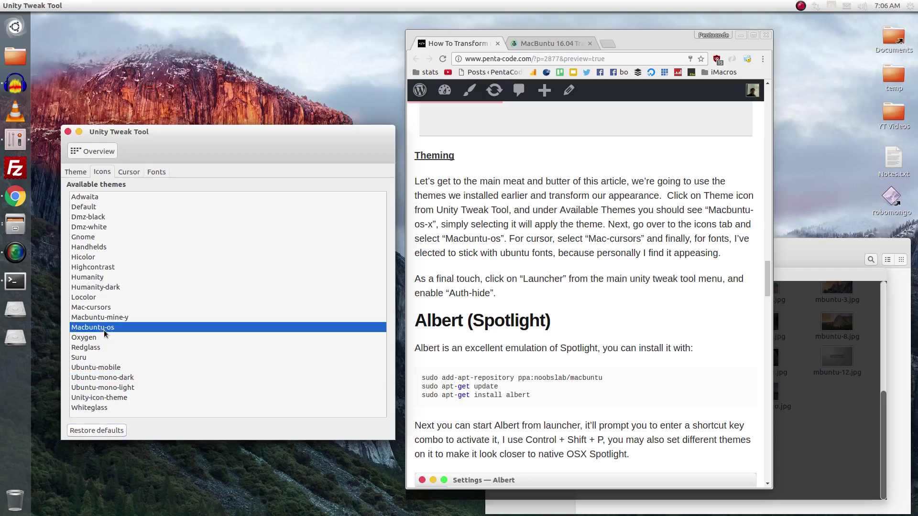
Apply the Mac-cursors cursor theme, check the Fonts tab, and scroll the guide onward.
left_click(129, 172)
left_click(91, 228)
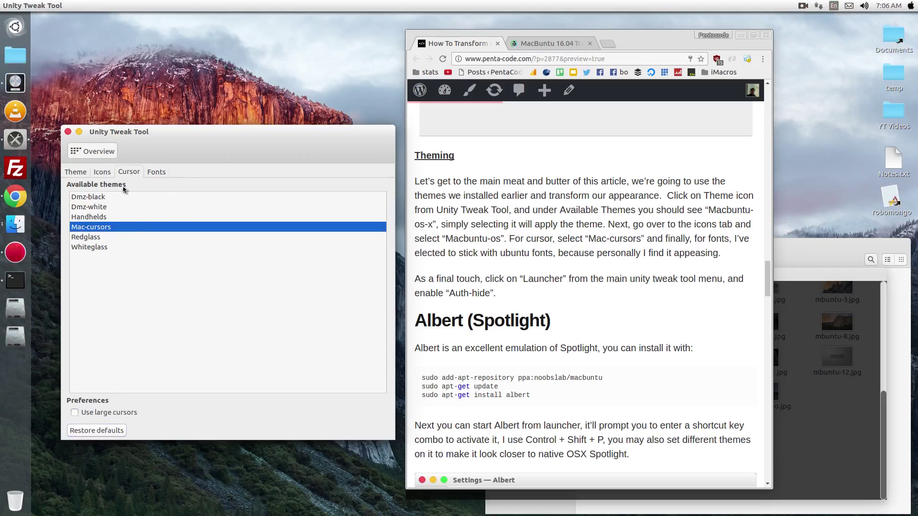
left_click(151, 173)
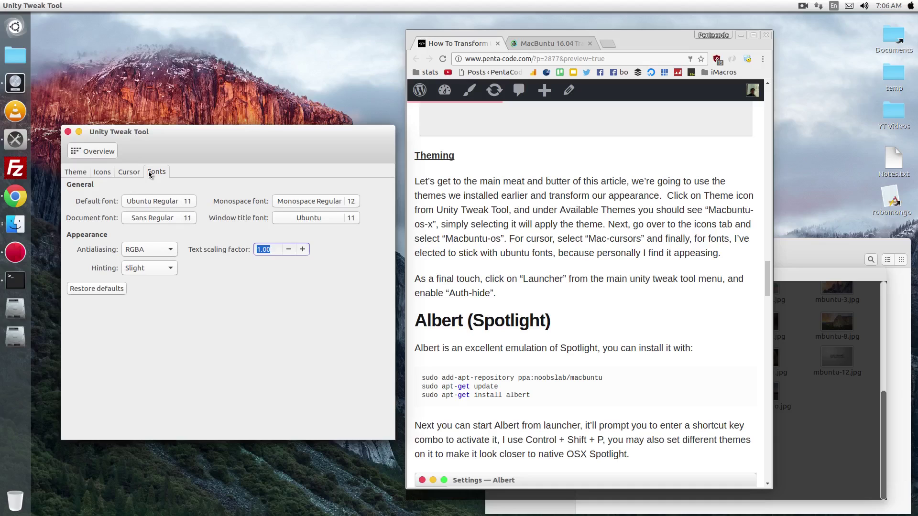
left_click(524, 276)
scroll(521, 273, "down", 4)
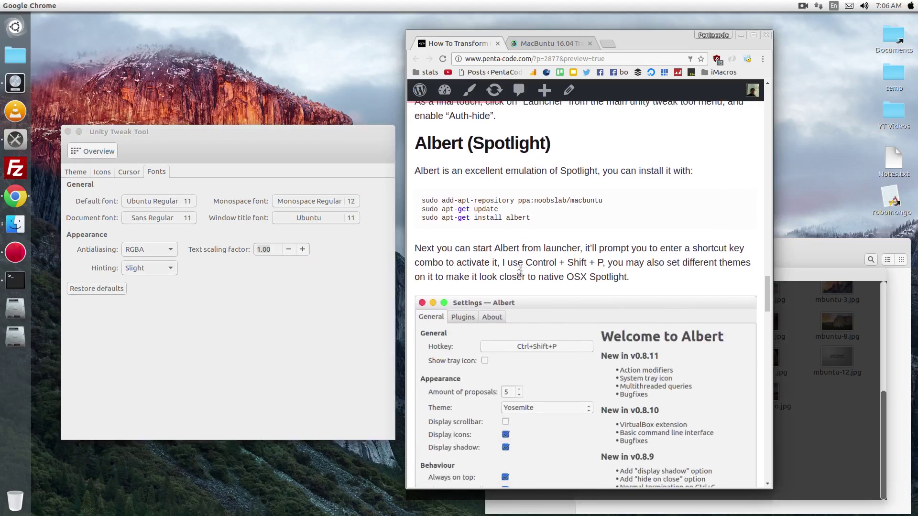
Close Unity Tweak Tool and select the three Albert install commands in the guide.
left_click(67, 131)
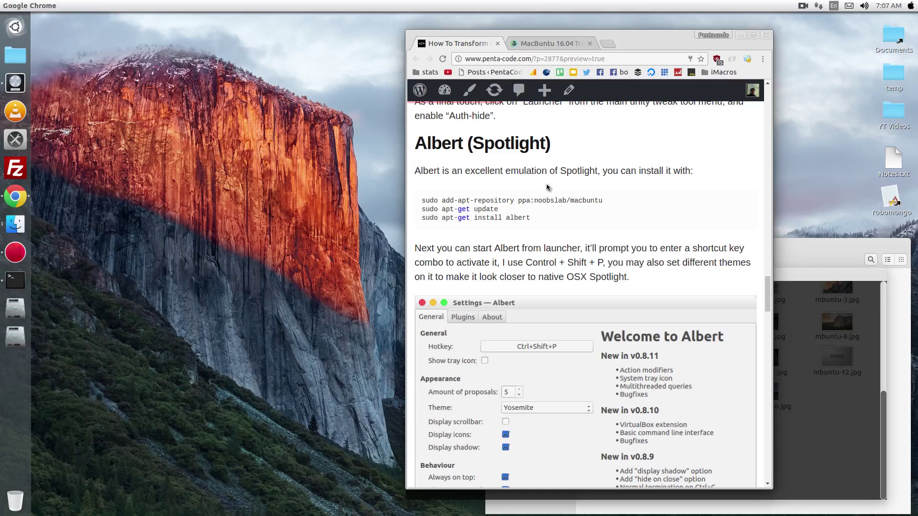
left_click_drag(421, 200, 547, 221)
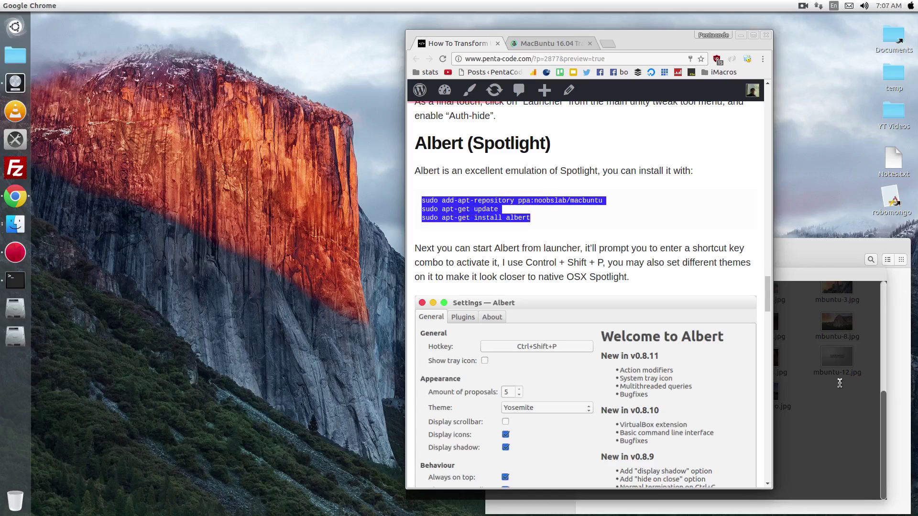
key("super")
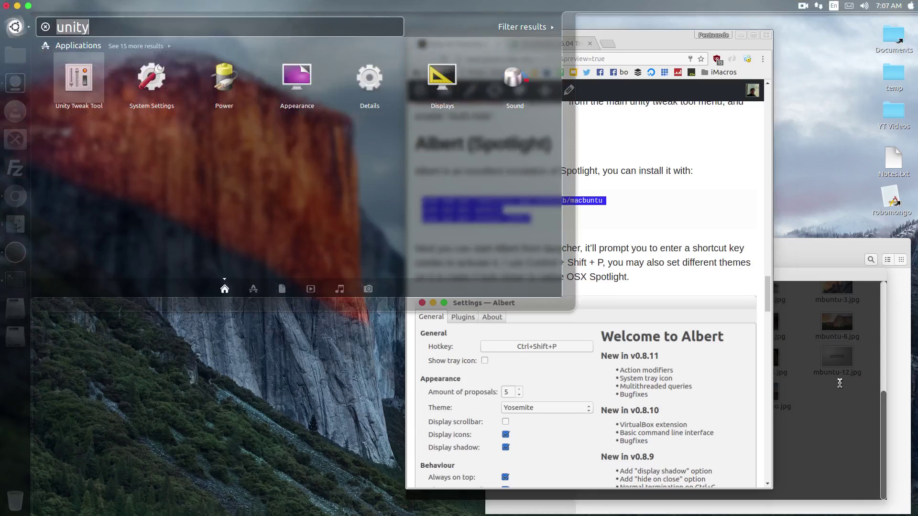
Search the Dash for 'albert' to start it, then scroll the guide to Albert's shortcut settings.
type("albert")
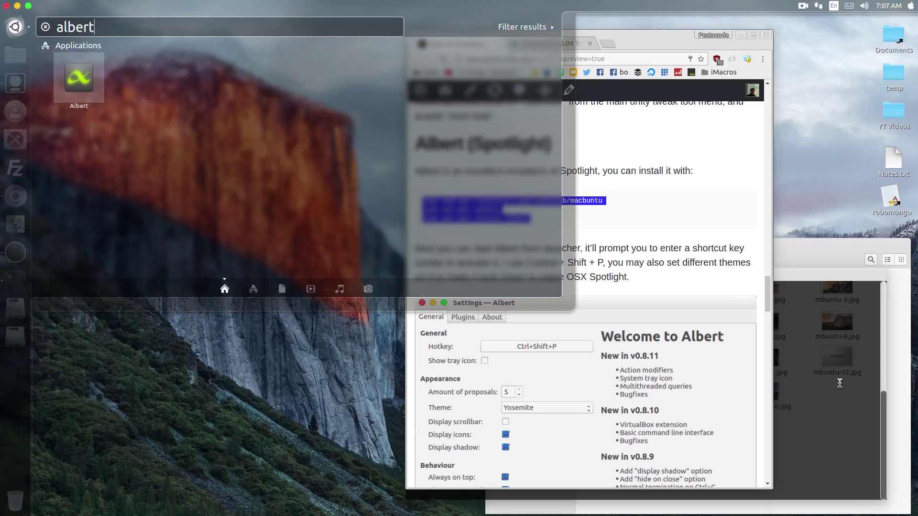
key("Escape")
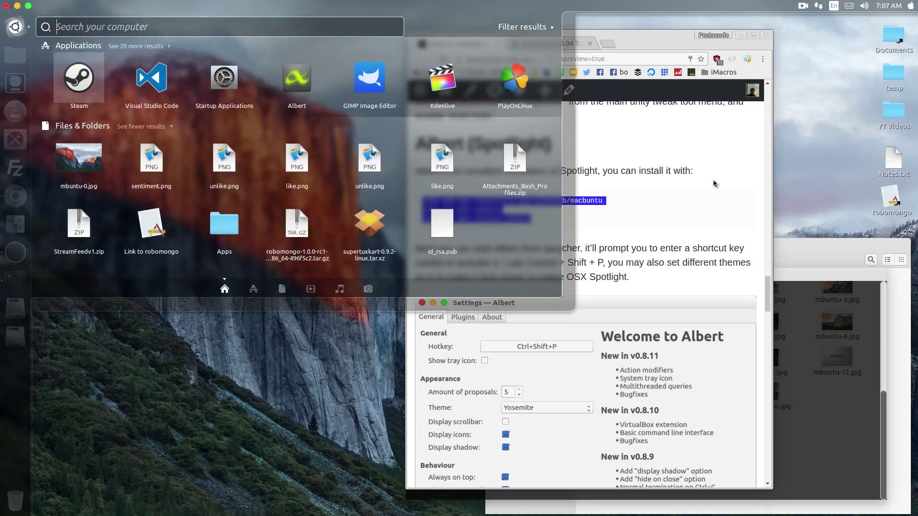
left_click(716, 184)
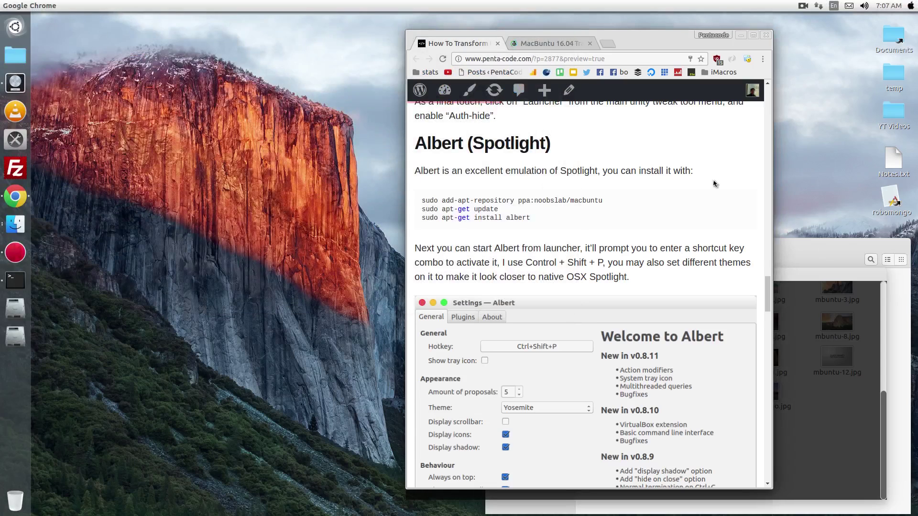
scroll(716, 184, "down", 4)
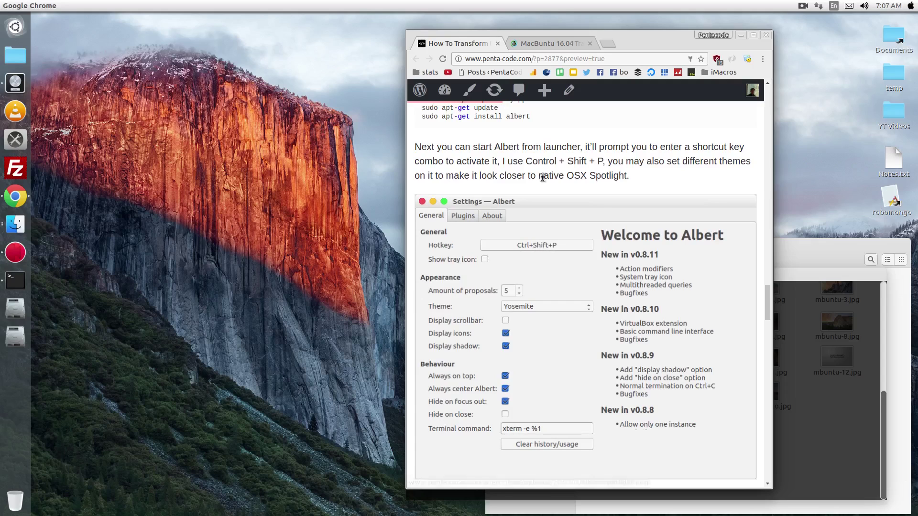
Search Albert for 'albert', dismiss it, and scroll back to the Albert install commands.
key("ctrl+shift+p")
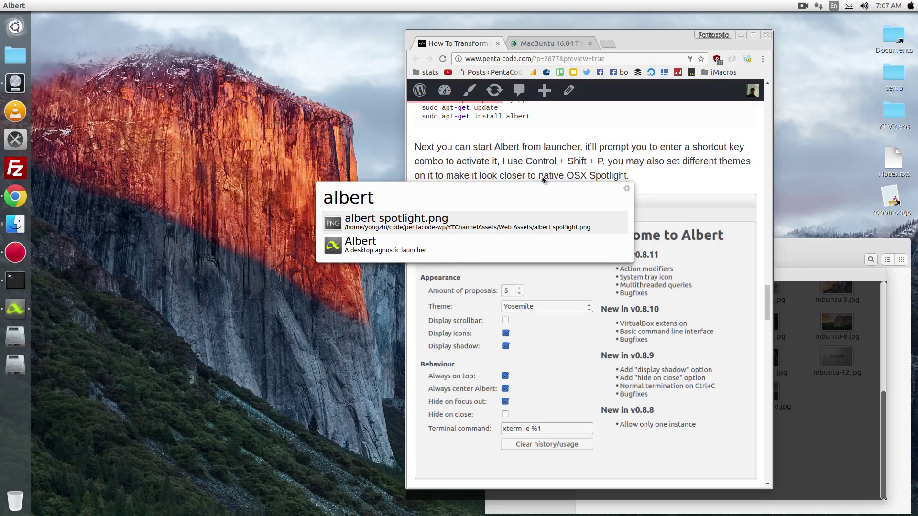
key("Escape")
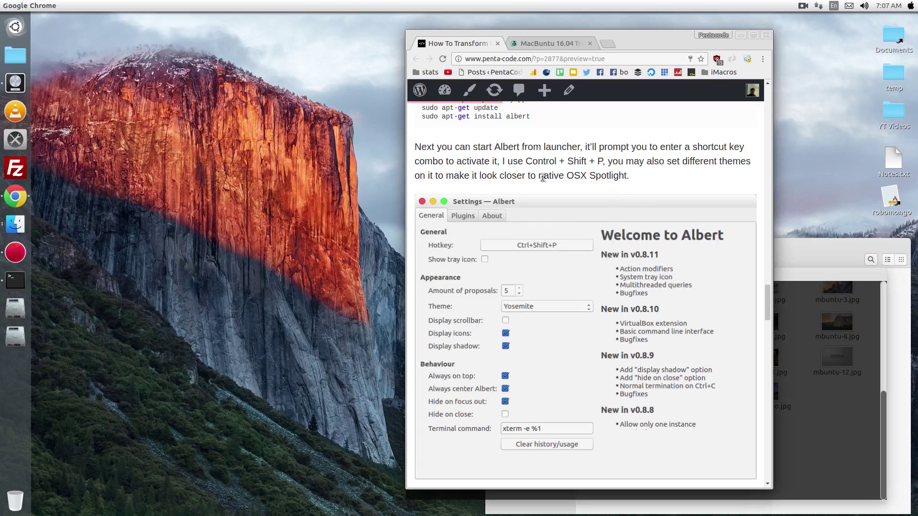
scroll(543, 176, "down", 3)
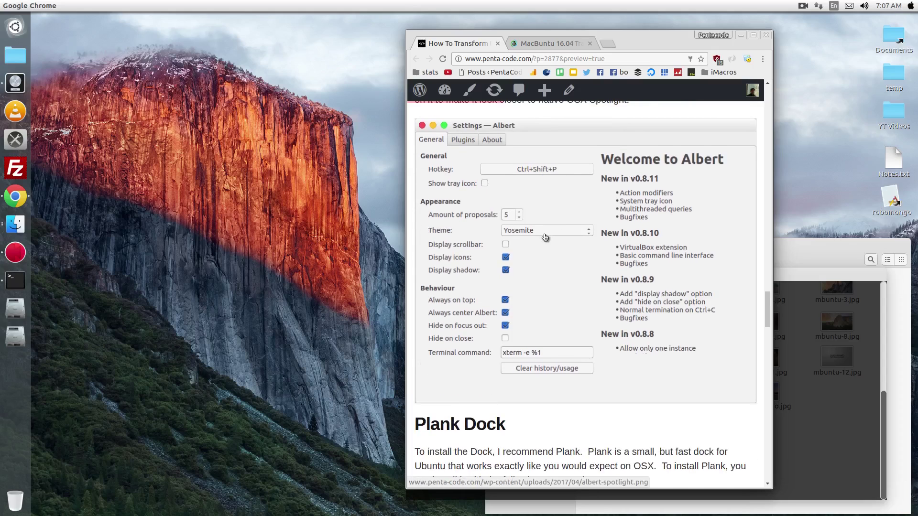
scroll(545, 237, "up", 3)
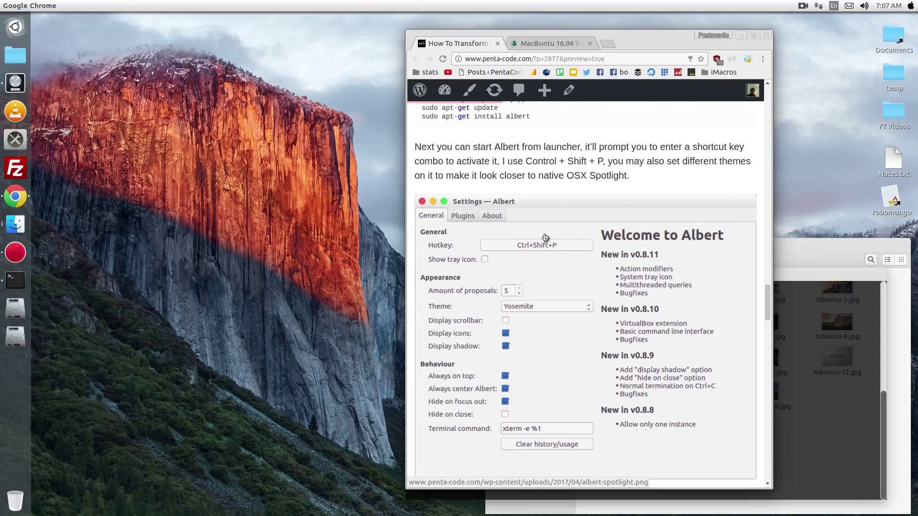
scroll(545, 238, "up", 1)
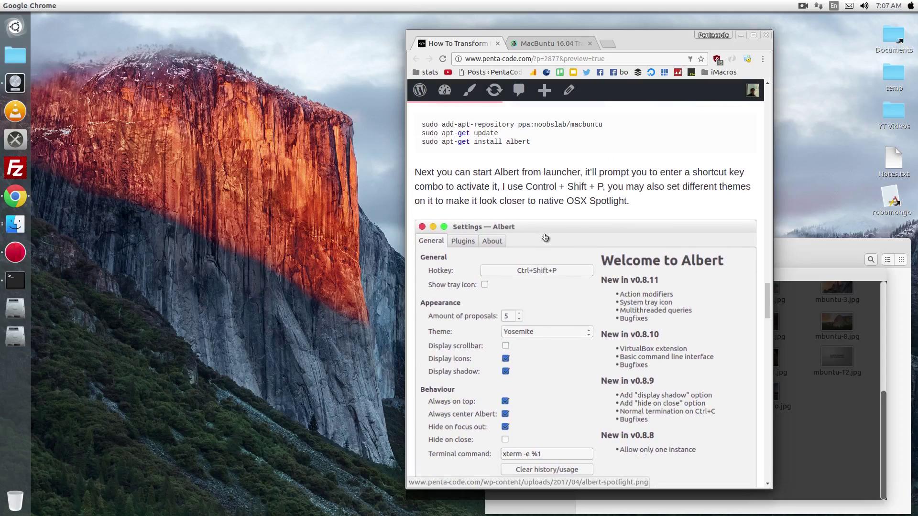
Scroll to Plank Dock and highlight 'sudo apt-get install plank' plus the three theme commands.
scroll(545, 238, "down", 16)
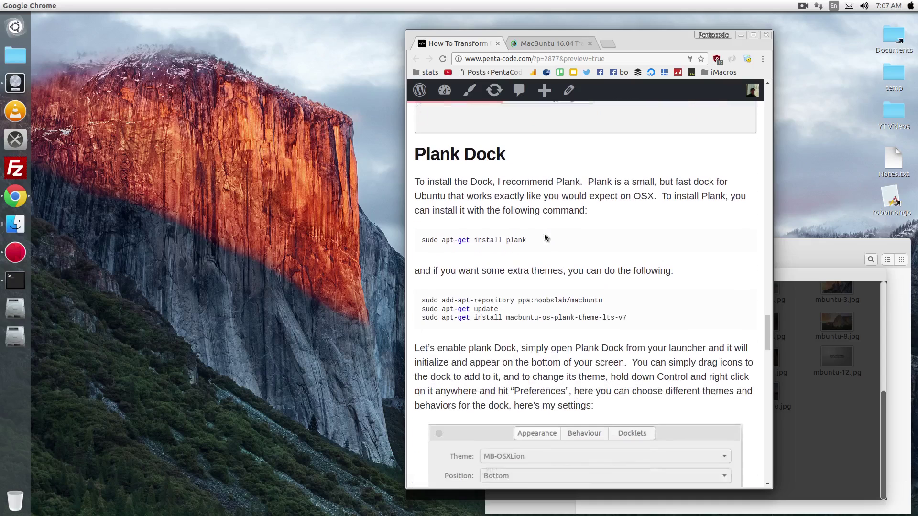
scroll(545, 237, "down", 1)
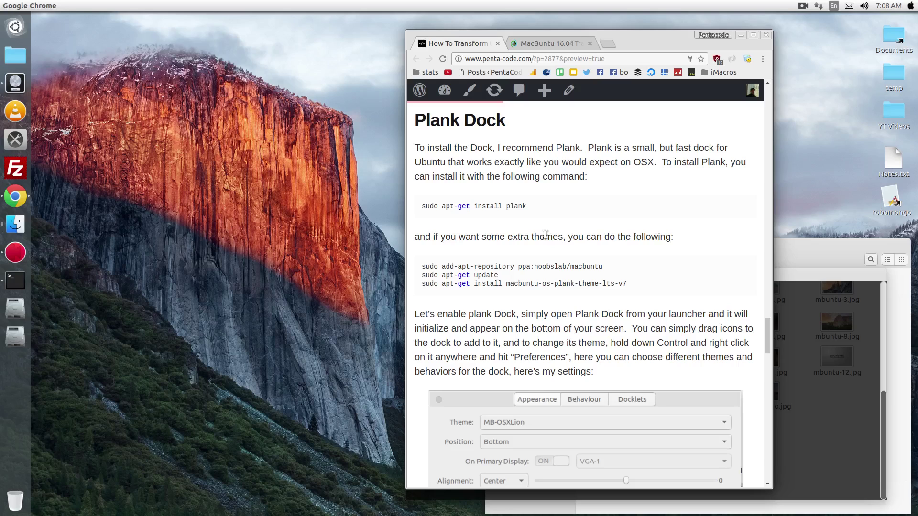
left_click_drag(534, 207, 417, 204)
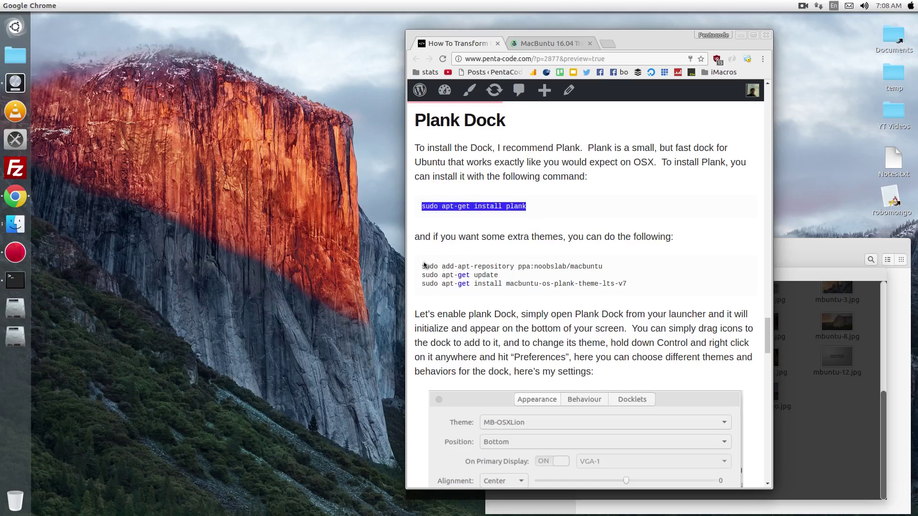
left_click_drag(423, 264, 661, 293)
scroll(661, 292, "down", 4)
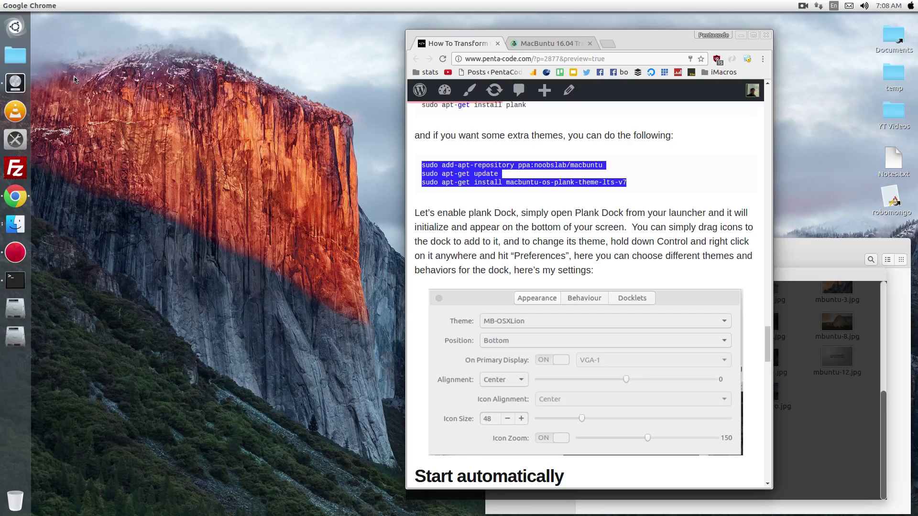
key("super")
Launch Unity Tweak Tool via 'unit', turn on Launcher auto-hide, and close the tool.
type("unit")
key("Return")
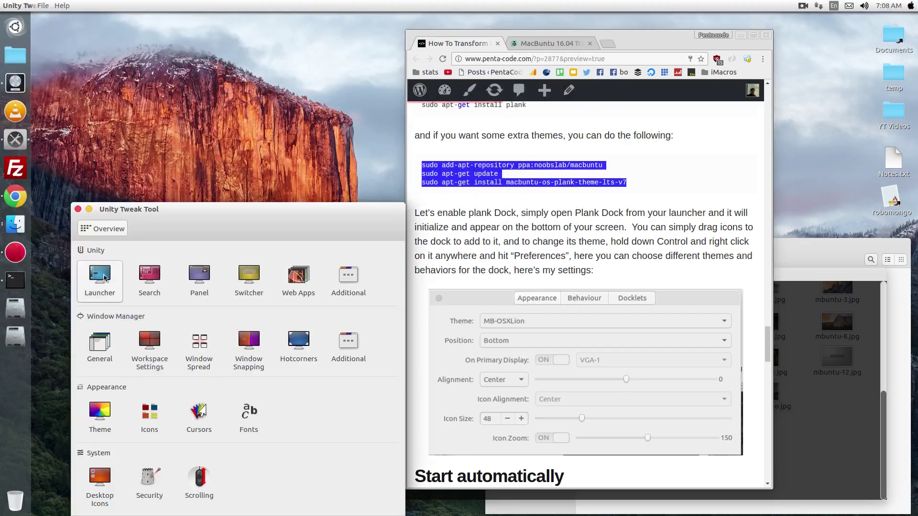
left_click(104, 277)
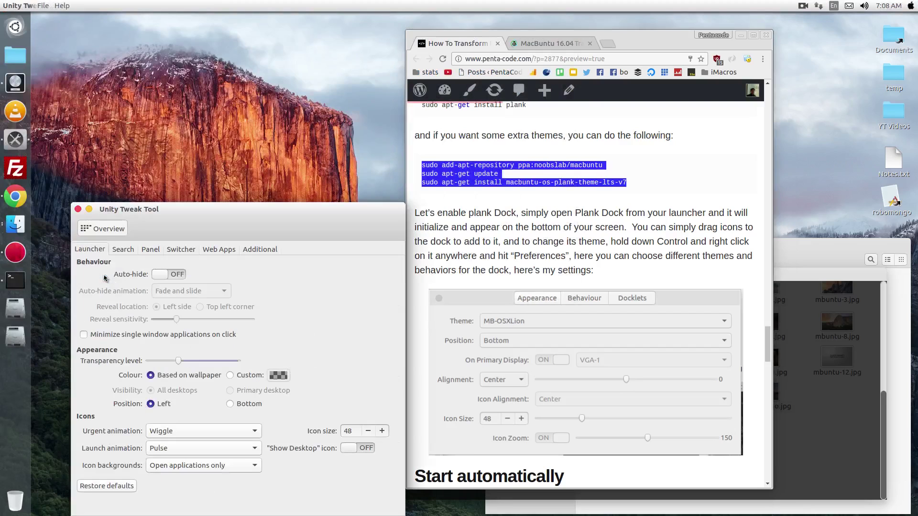
left_click(167, 274)
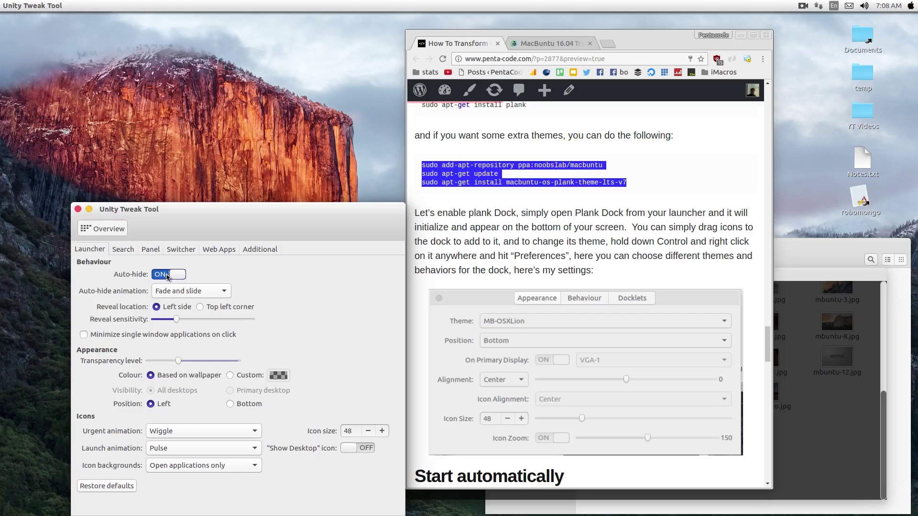
left_click(77, 210)
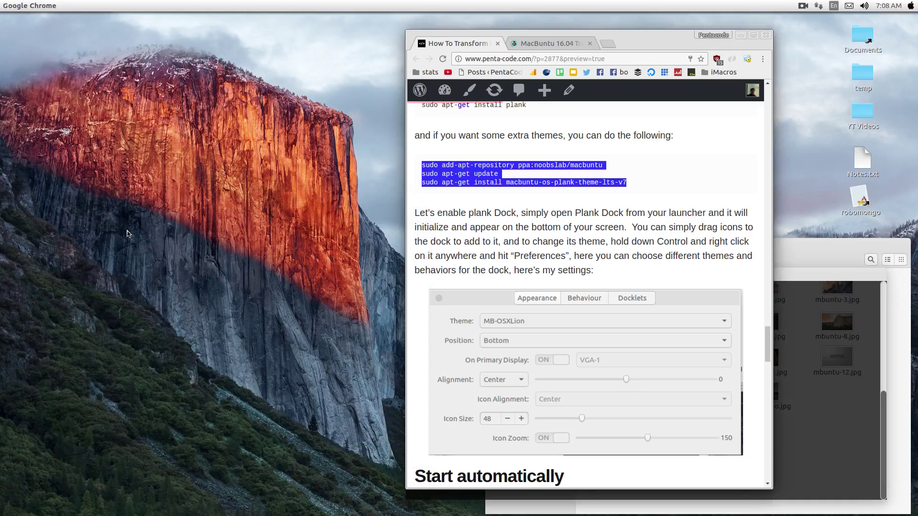
Clear the highlight on the Plank theme commands and scroll around the article.
left_click(516, 244)
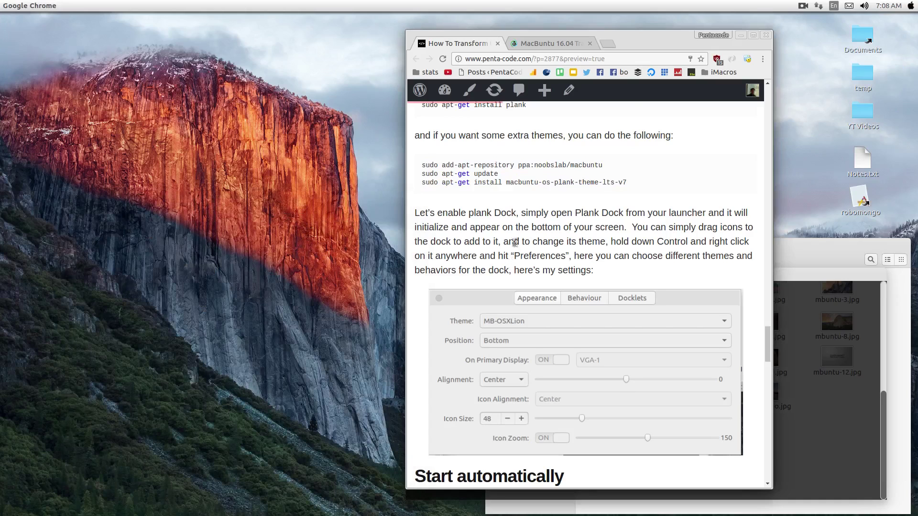
scroll(515, 245, "up", 2)
scroll(515, 245, "up", 3)
scroll(515, 242, "down", 4)
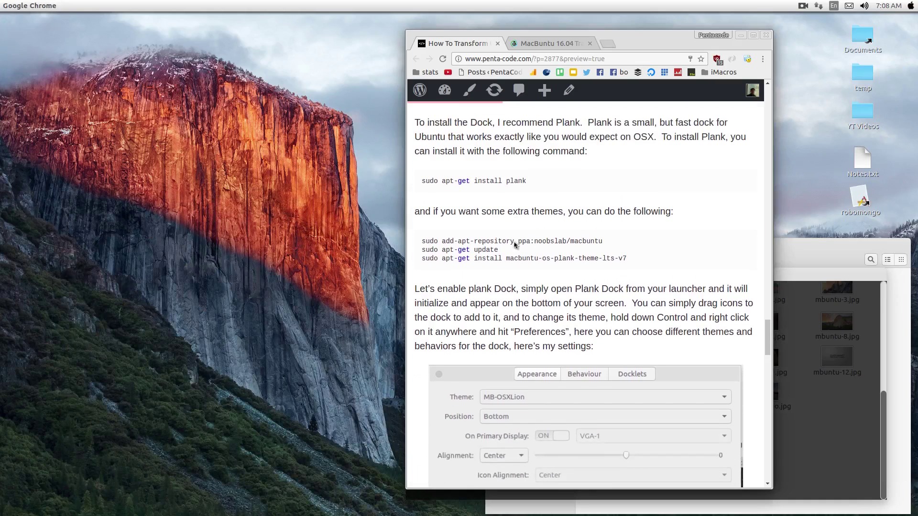
scroll(515, 242, "down", 2)
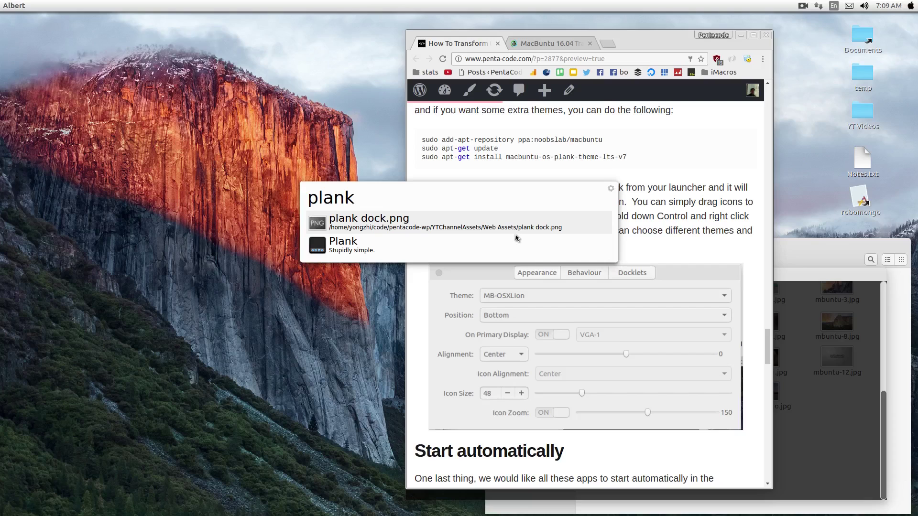
Launch the Plank application from the Albert 'plank' results.
key("Down")
key("Return")
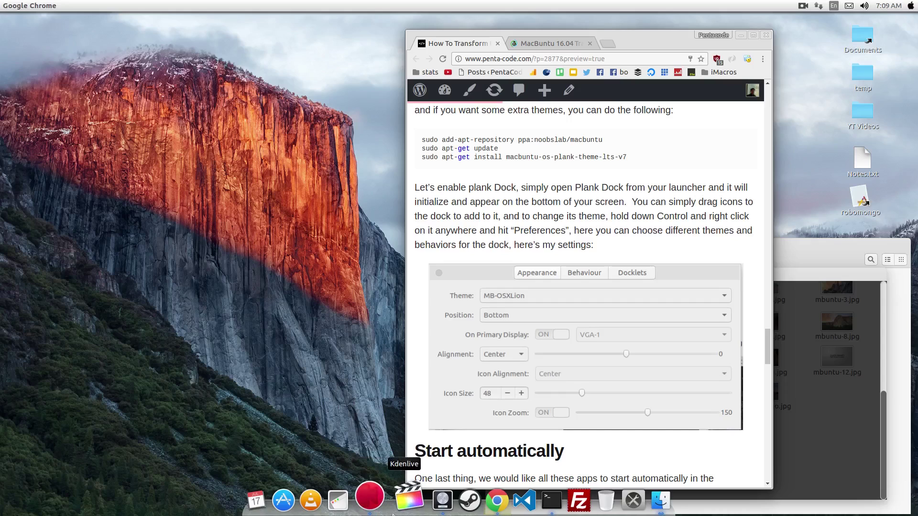
right_click(392, 514, "ctrl")
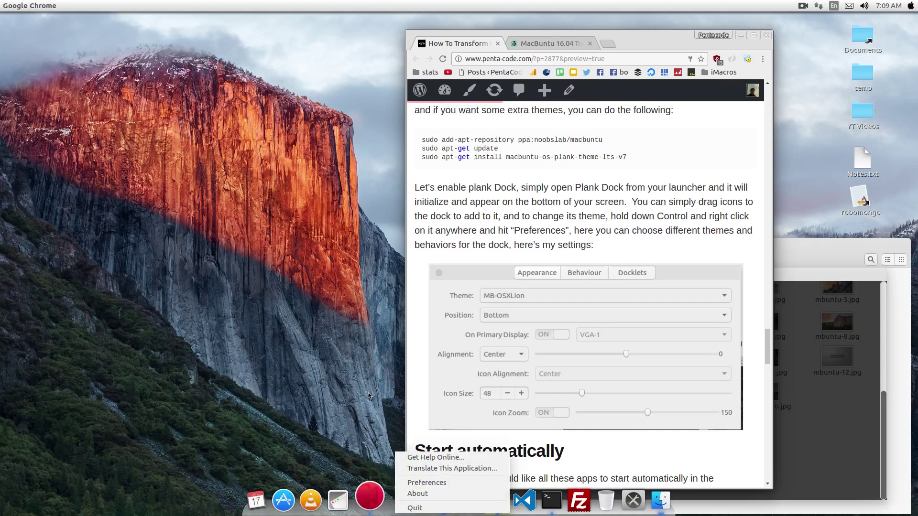
Confirm Plank Preferences use the MB-OSXLion theme with Autohide hiding, then close them.
left_click(430, 483)
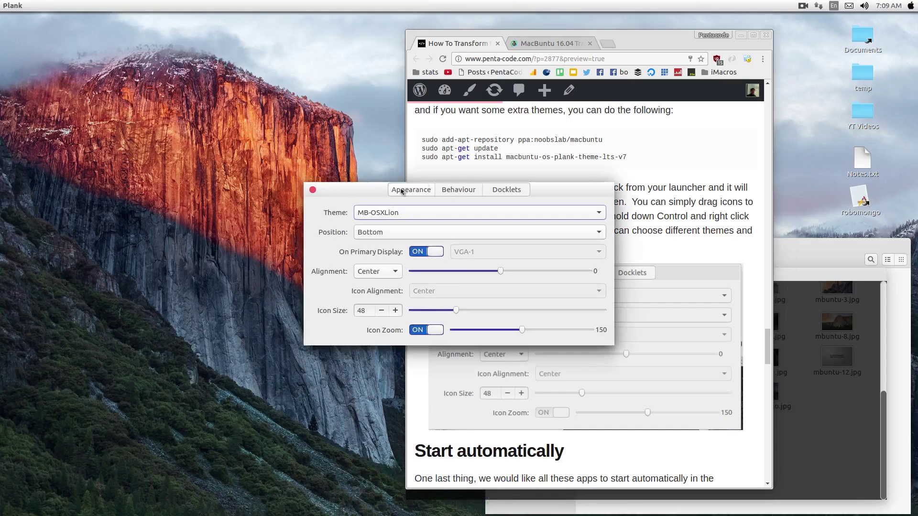
left_click_drag(363, 192, 147, 183)
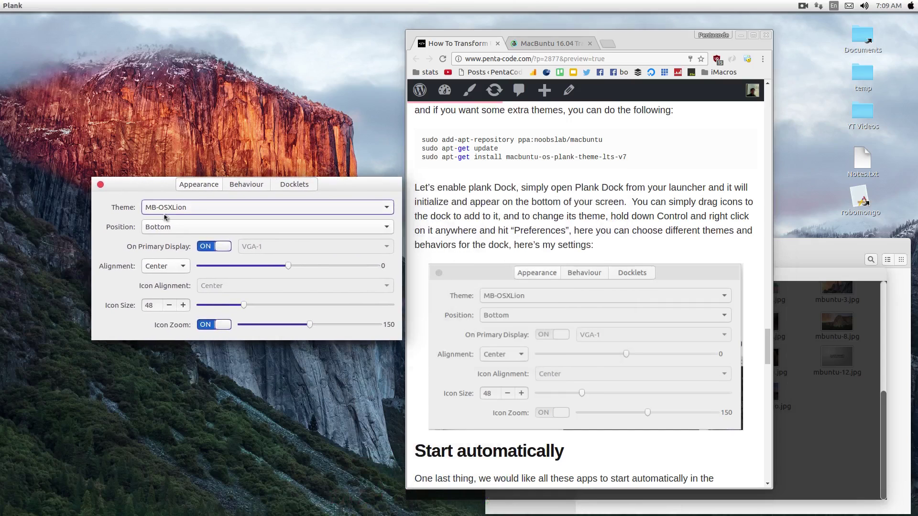
left_click(386, 207)
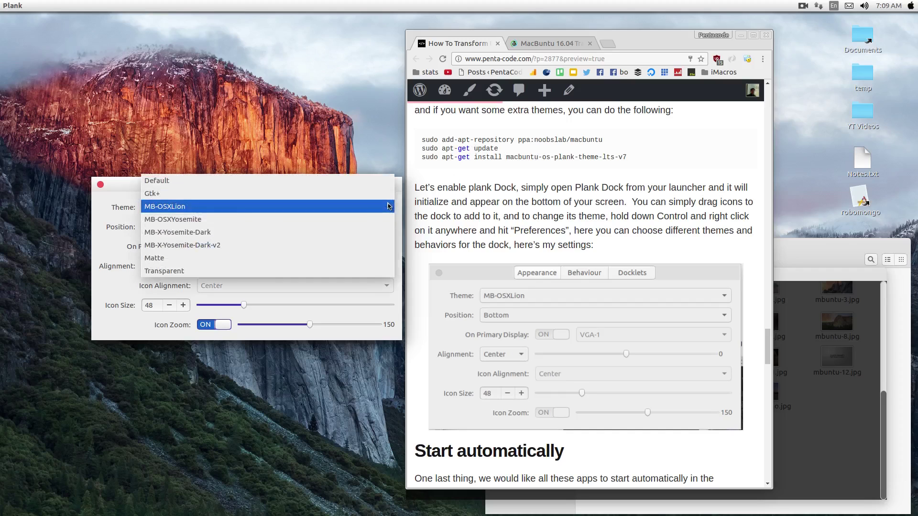
left_click(101, 215)
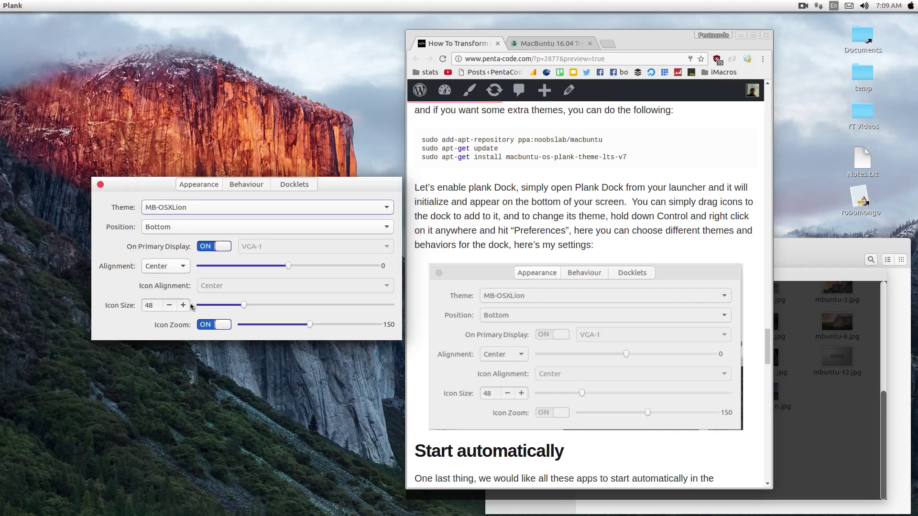
left_click(242, 185)
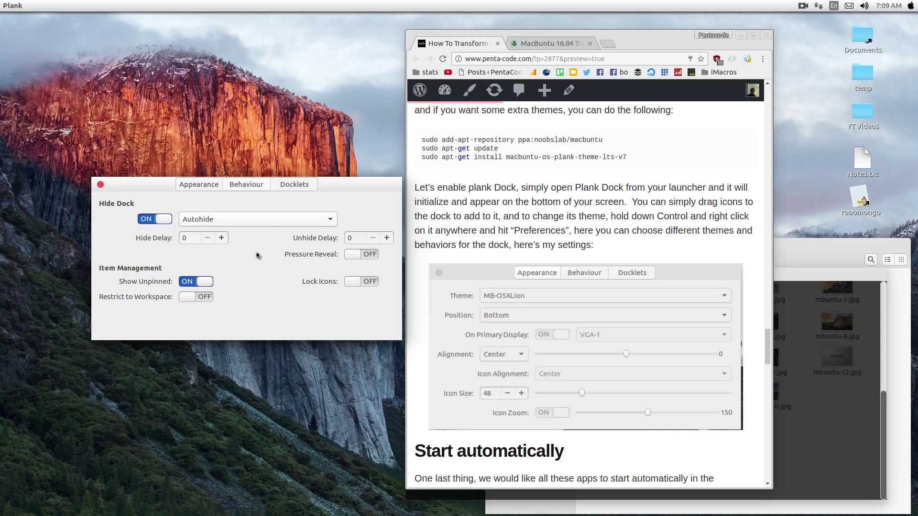
left_click(101, 185)
mouse_move(560, 514)
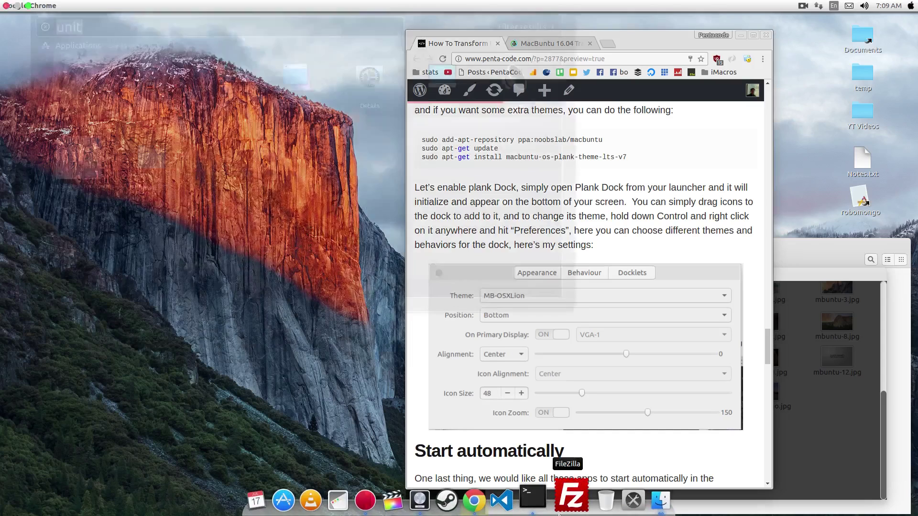
key("super")
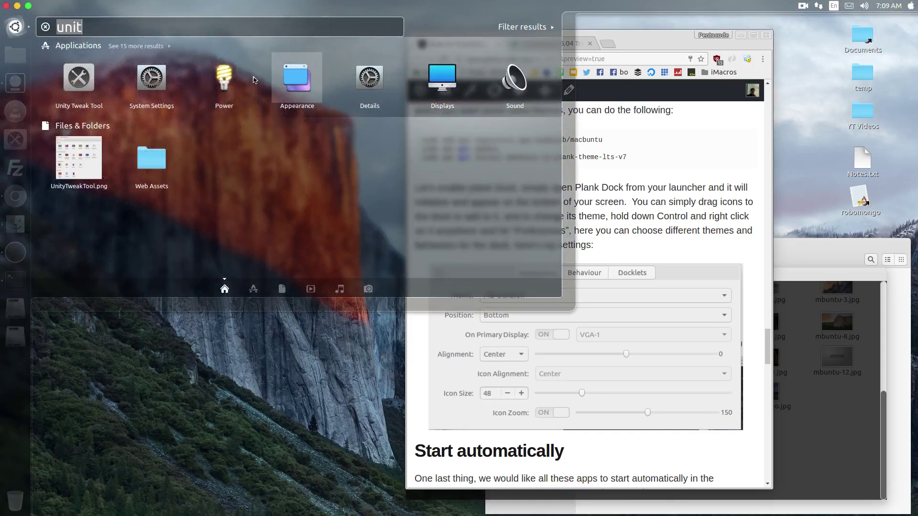
left_click_drag(225, 78, 286, 505)
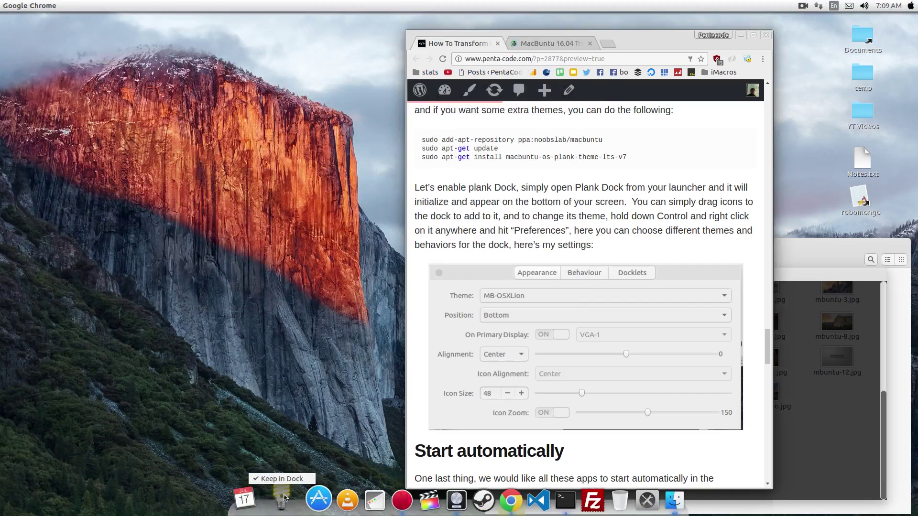
mouse_move(286, 514)
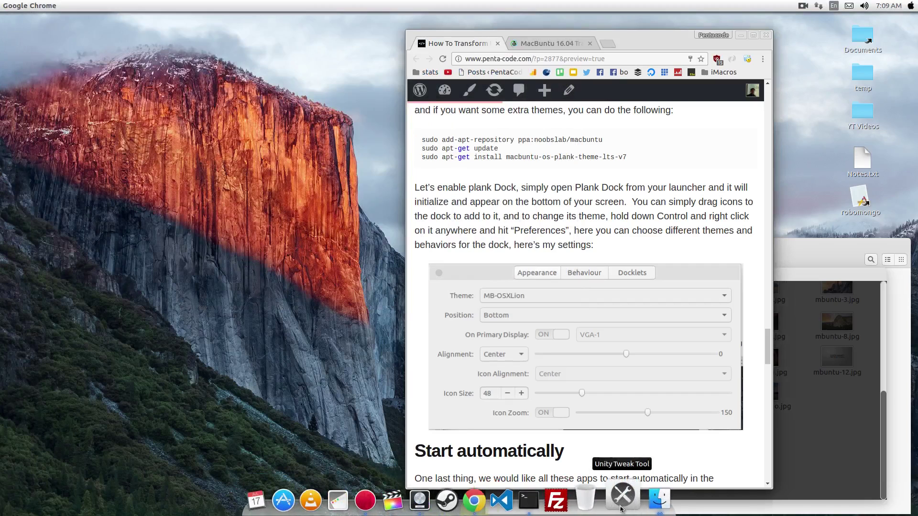
Scroll the guide to the Start automatically section, then bring up the Albert search box.
scroll(669, 225, "down", 6)
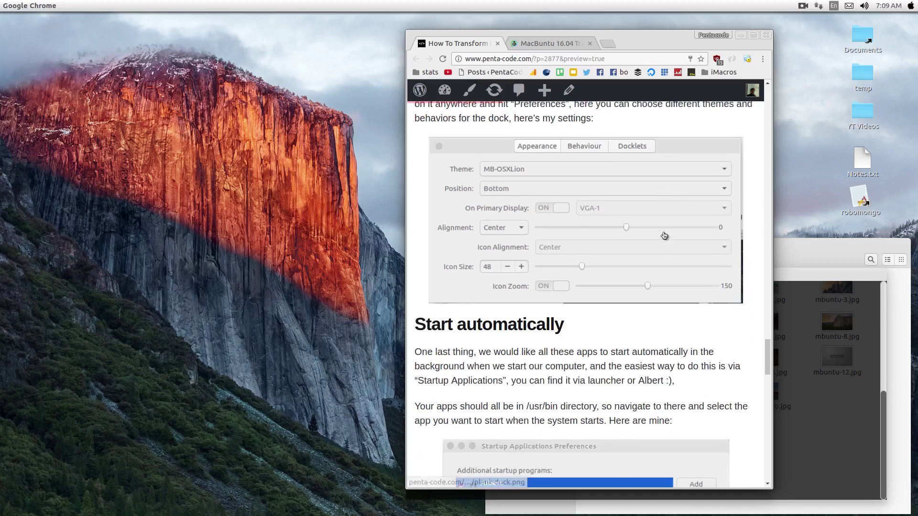
scroll(664, 233, "down", 1)
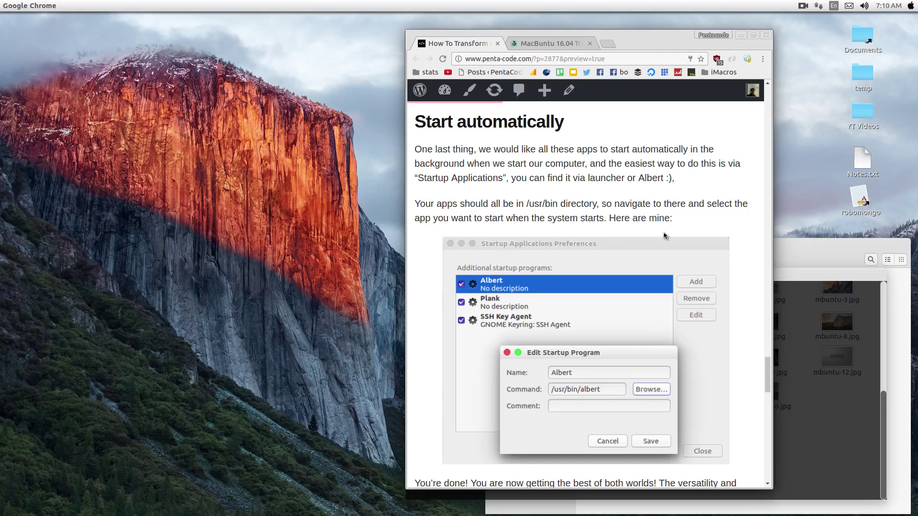
key("super")
key("Escape")
key("Escape")
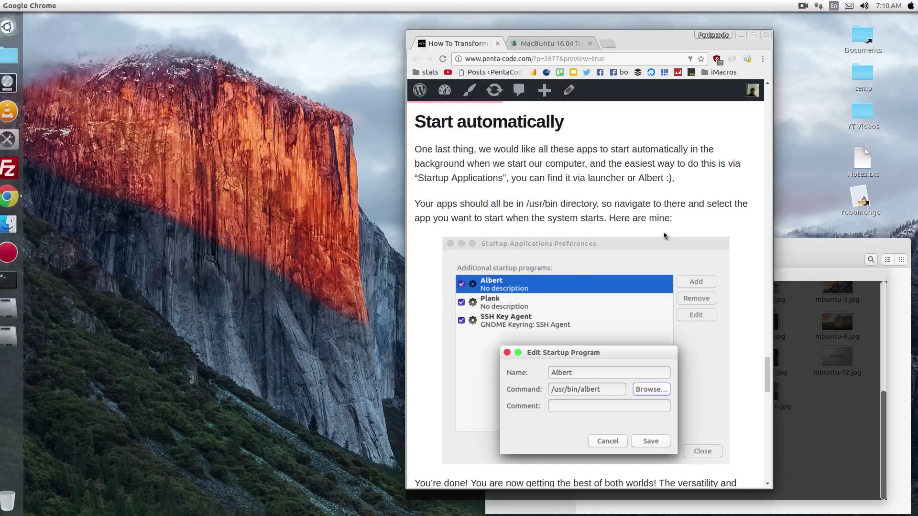
key("ctrl+space")
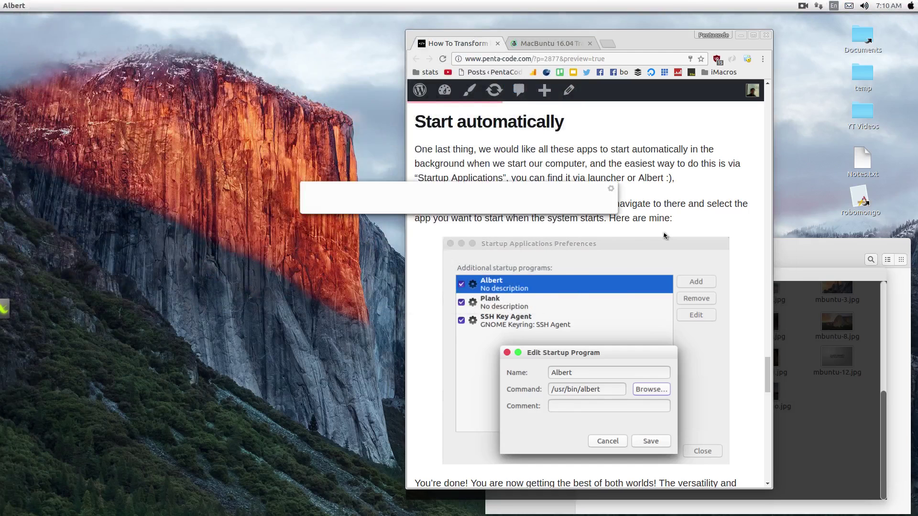
Open Startup Applications via Albert and view the Albert entry's edit dialog without changing it.
type("startup ap")
key("Return")
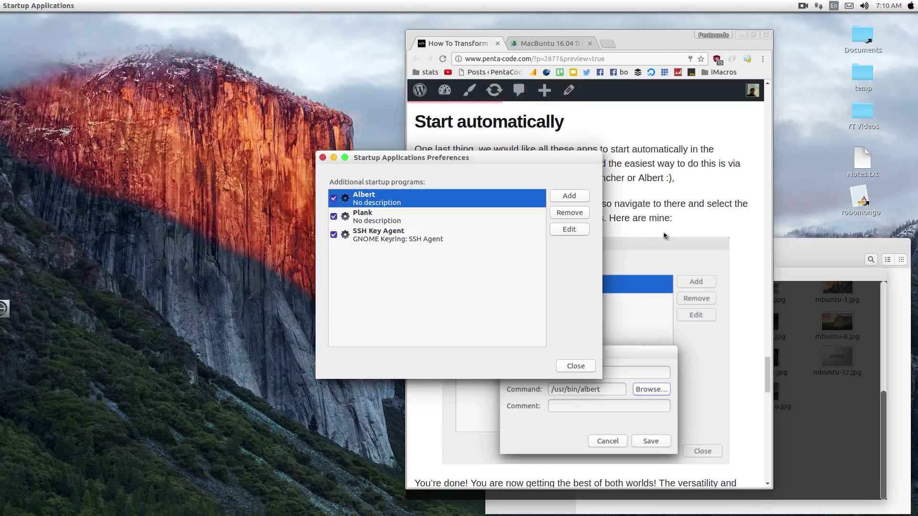
left_click_drag(522, 162, 316, 165)
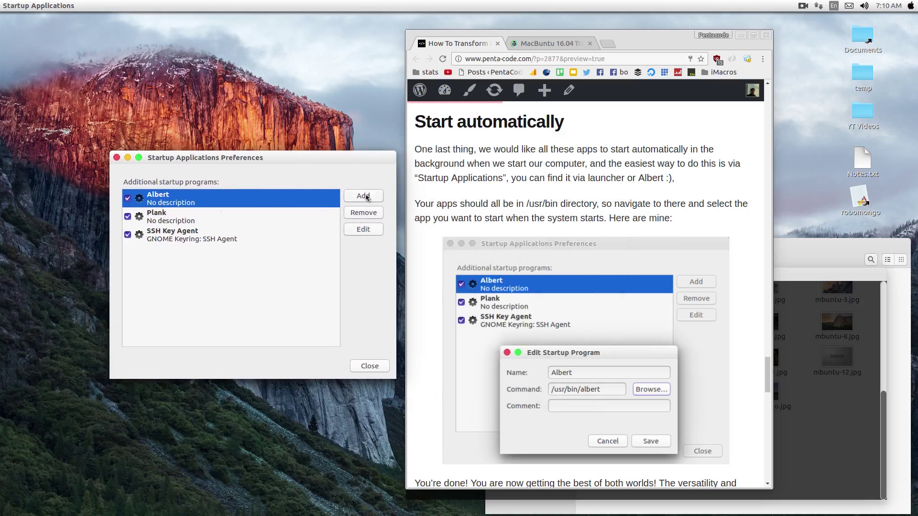
left_click(364, 231)
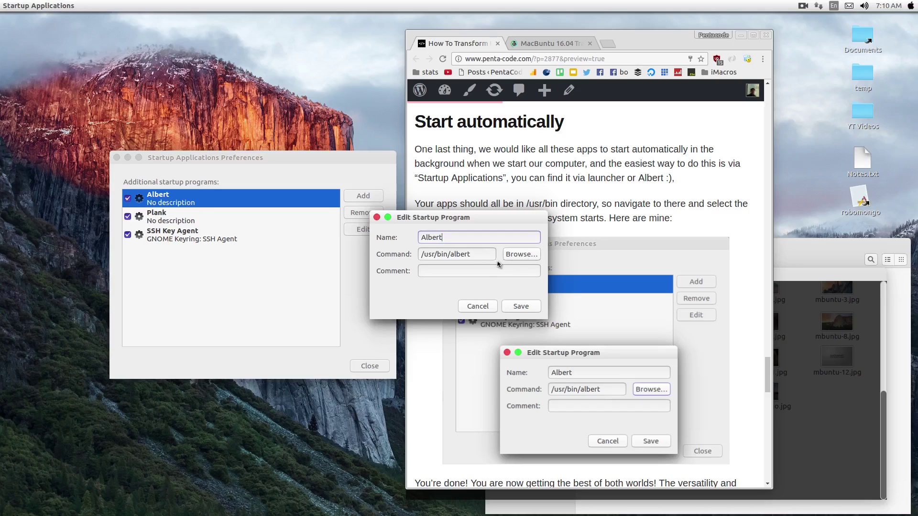
left_click(477, 306)
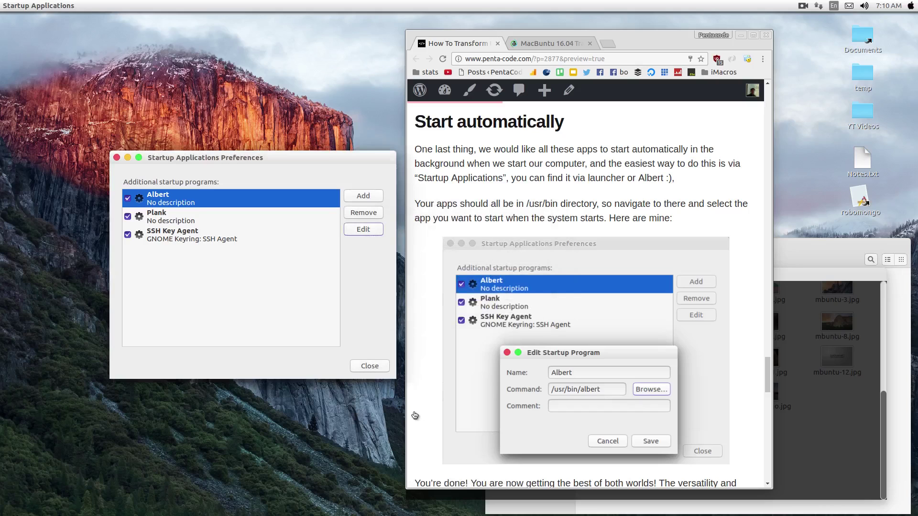
Close Startup Applications and scroll the tutorial briefly.
left_click(377, 369)
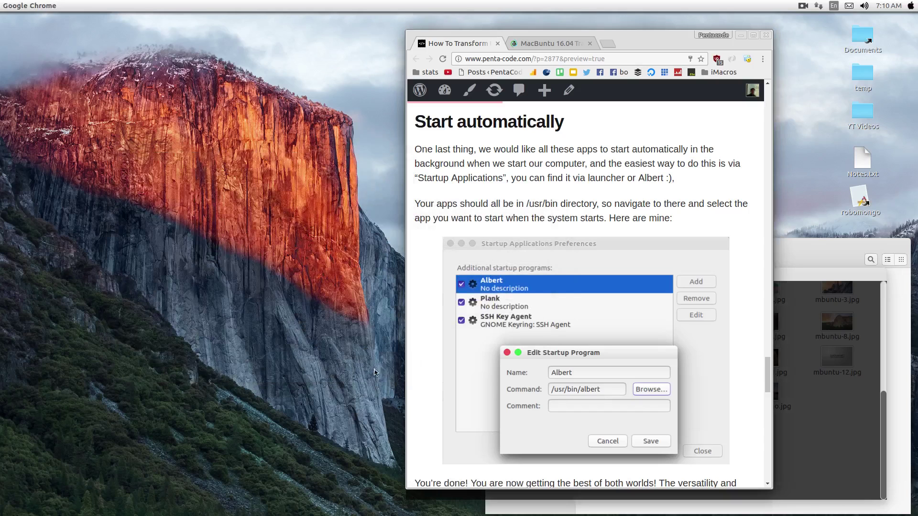
scroll(500, 215, "down", 5)
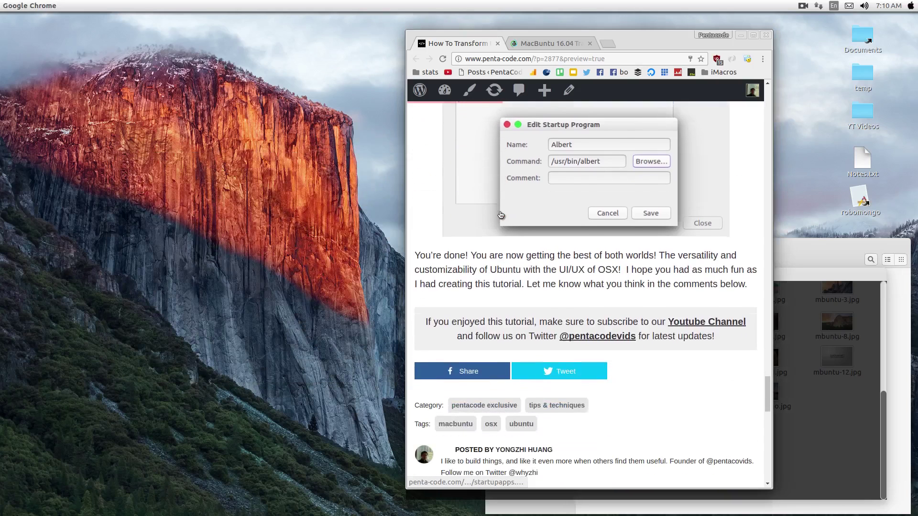
scroll(501, 215, "up", 2)
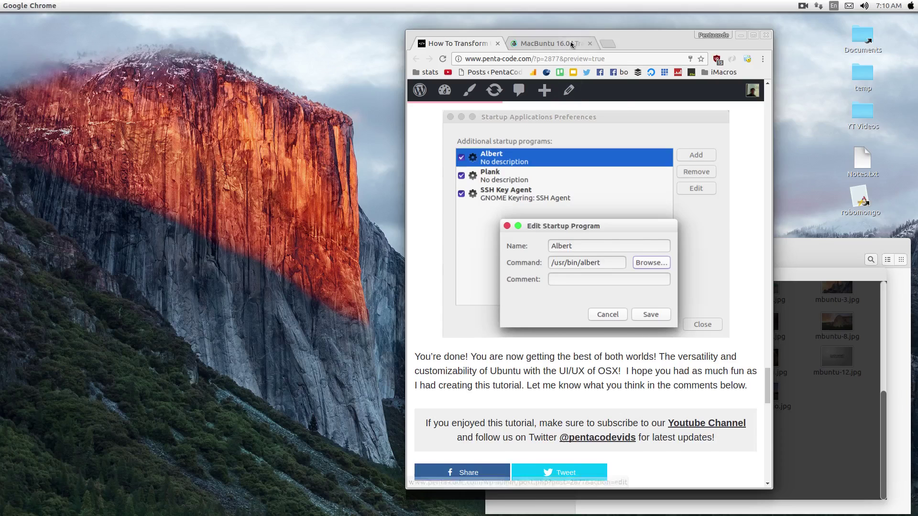
Browse the NoobsLab MacBuntu 16.04 article, then return to the How To Transform tutorial.
left_click(550, 43)
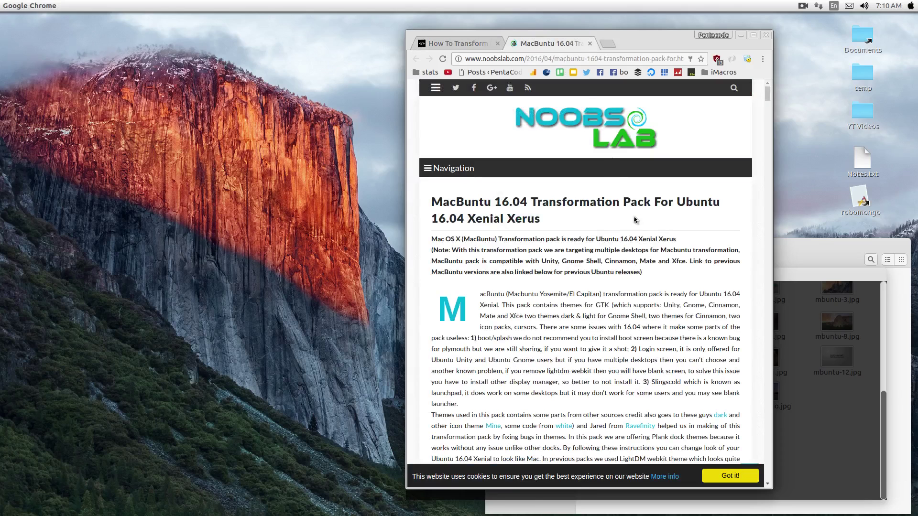
scroll(635, 220, "down", 5)
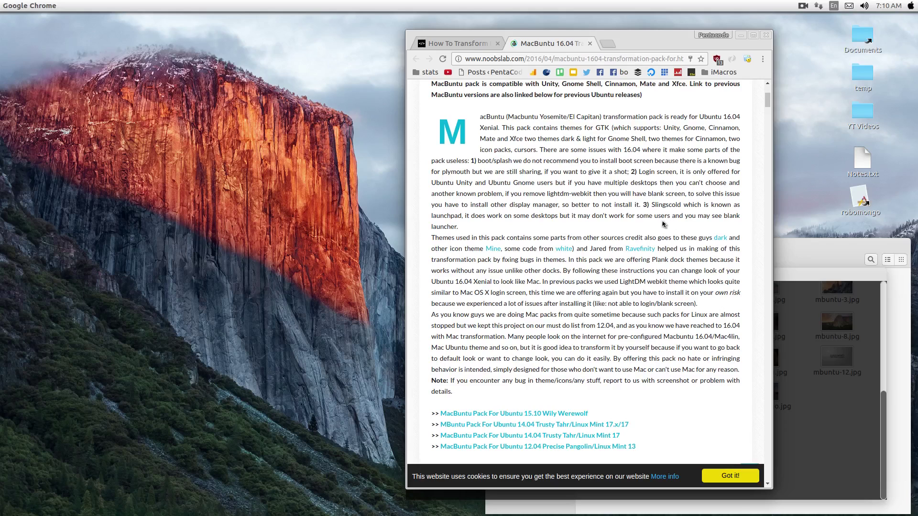
scroll(769, 109, "down", 5)
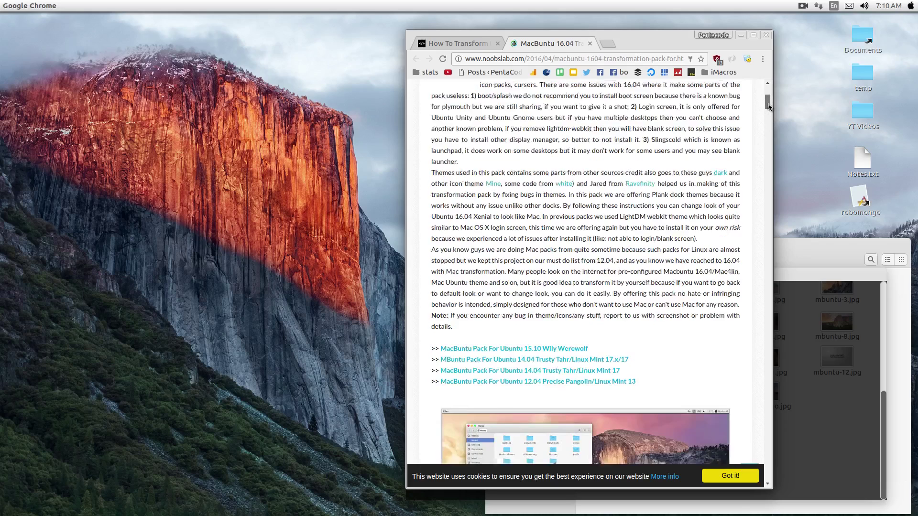
left_click_drag(770, 112, 791, 278)
left_click(462, 47)
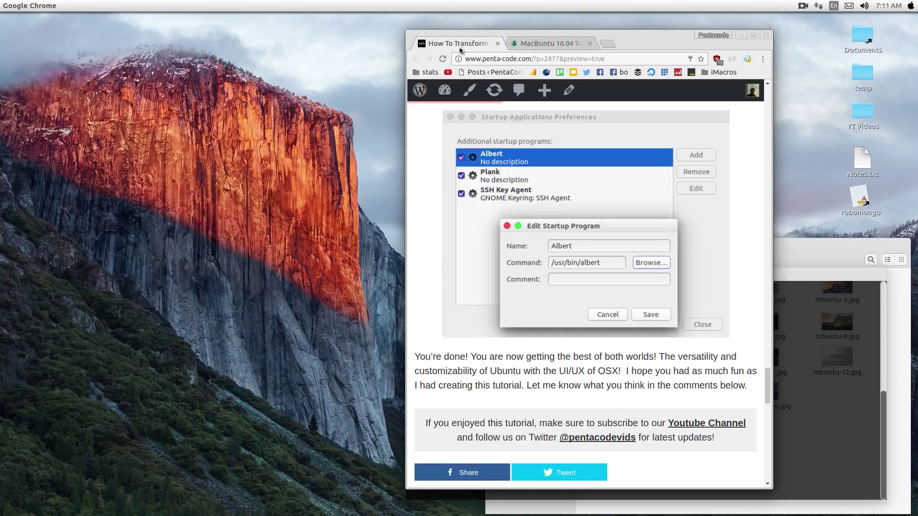